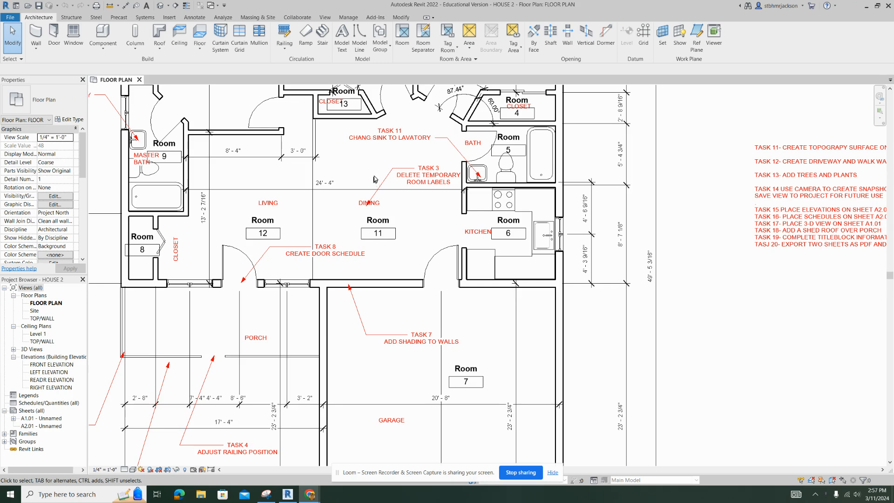
Step: Look over the floor plan's room tags and red task notes, from the bedrooms to the living, dining and kitchen areas
scroll(375, 176, "down", 2)
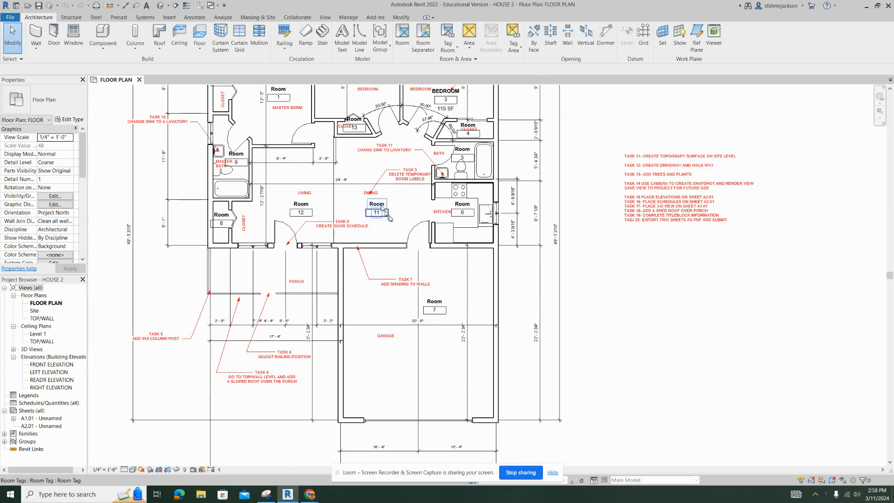
middle_click_drag(375, 182, 486, 186)
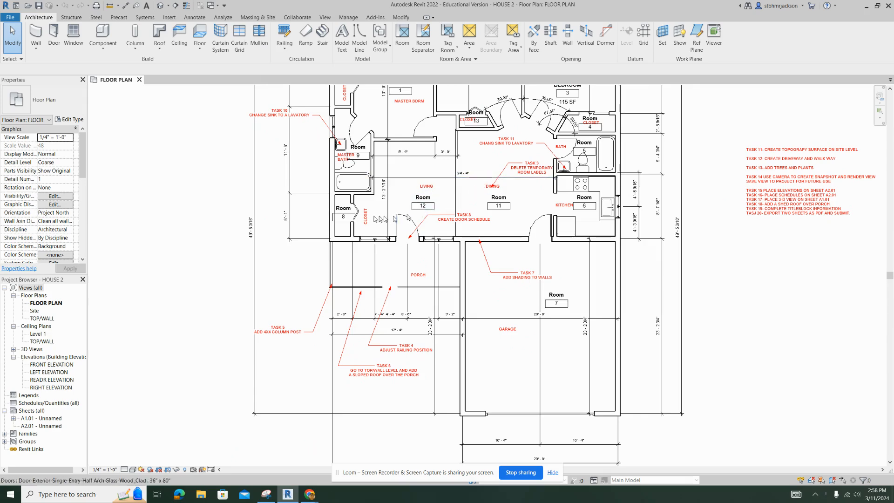
middle_click_drag(392, 140, 385, 264)
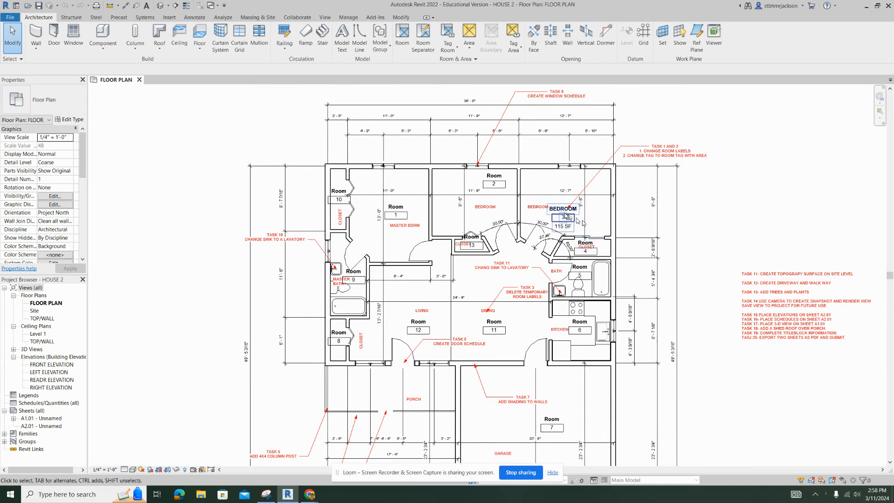
scroll(571, 217, "up", 5)
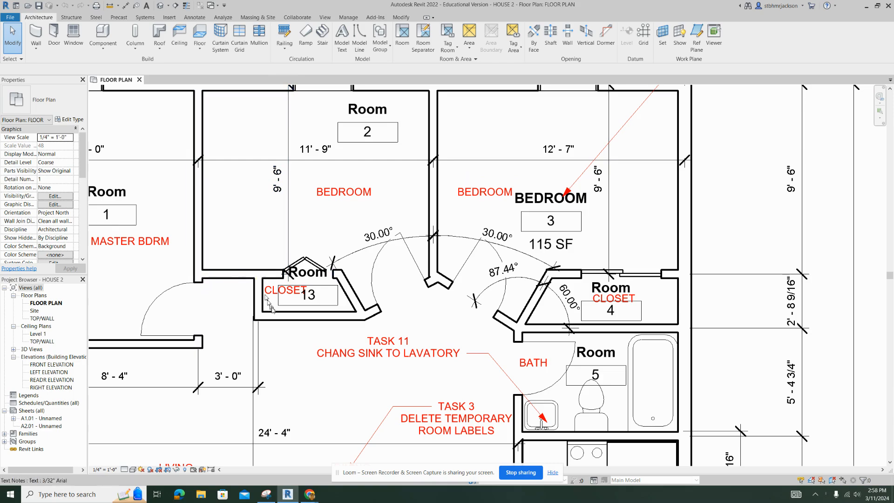
middle_click_drag(405, 325, 585, 123)
middle_click_drag(538, 310, 401, 228)
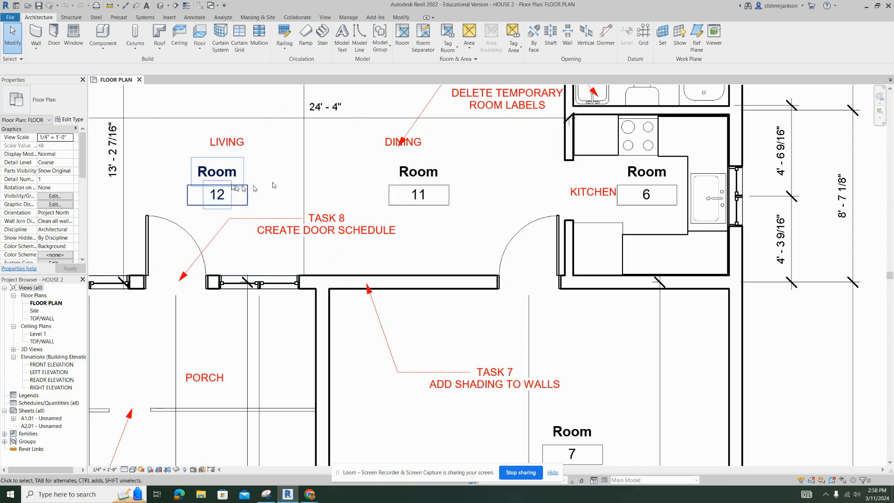
Step: Change the dining room's tag type to Room Tag With Area
left_click(433, 176)
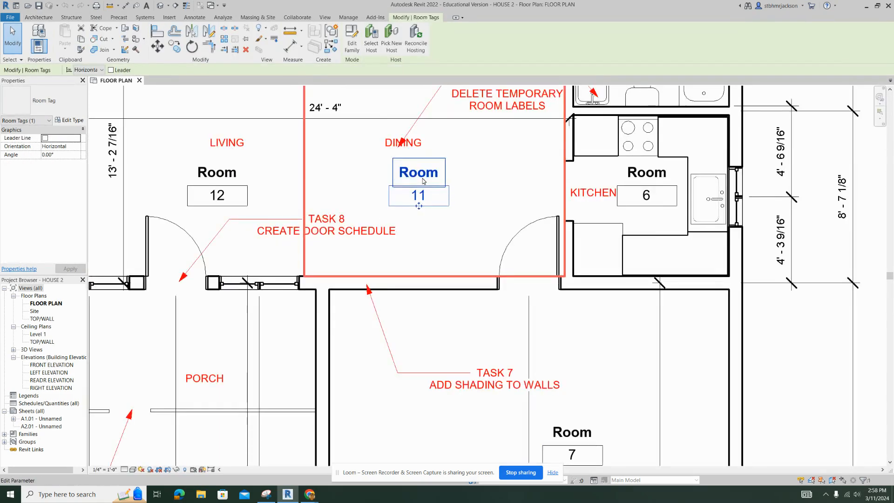
left_click(429, 177)
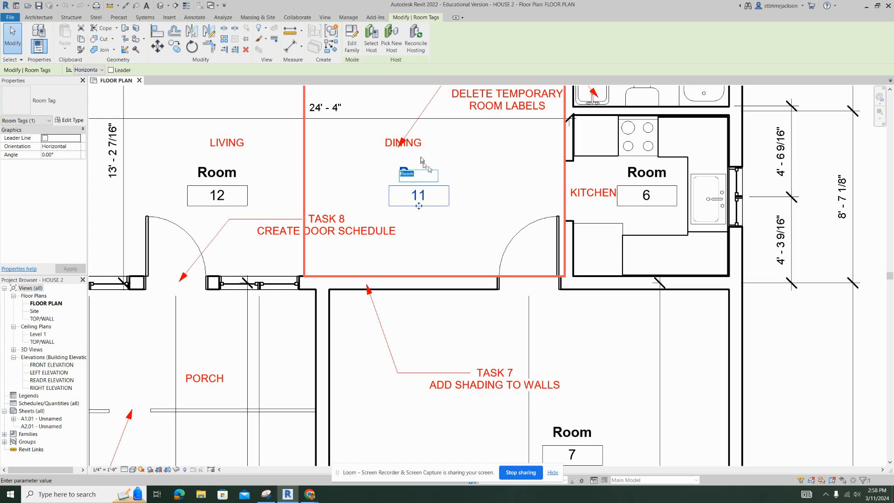
left_click(448, 235)
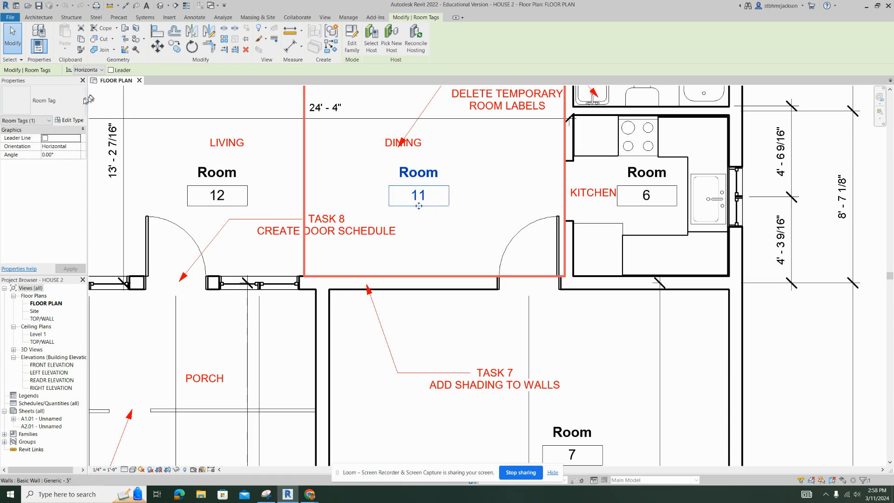
left_click(45, 108)
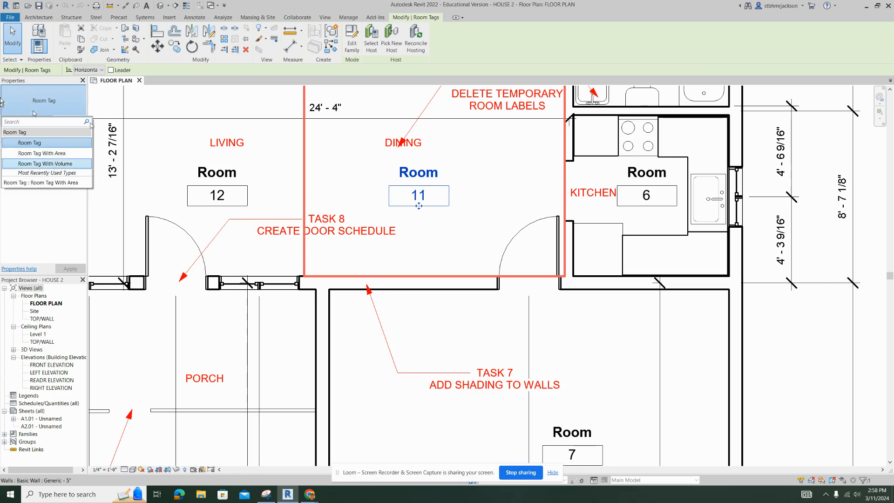
left_click(41, 153)
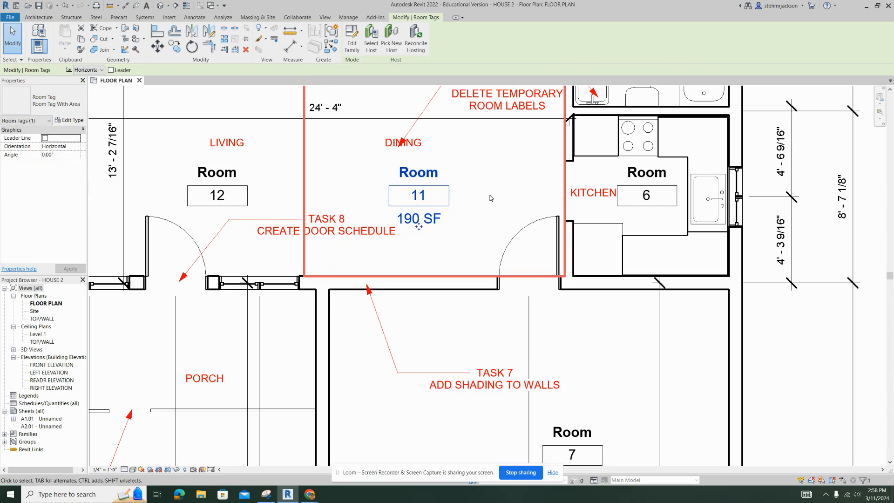
left_click(474, 200)
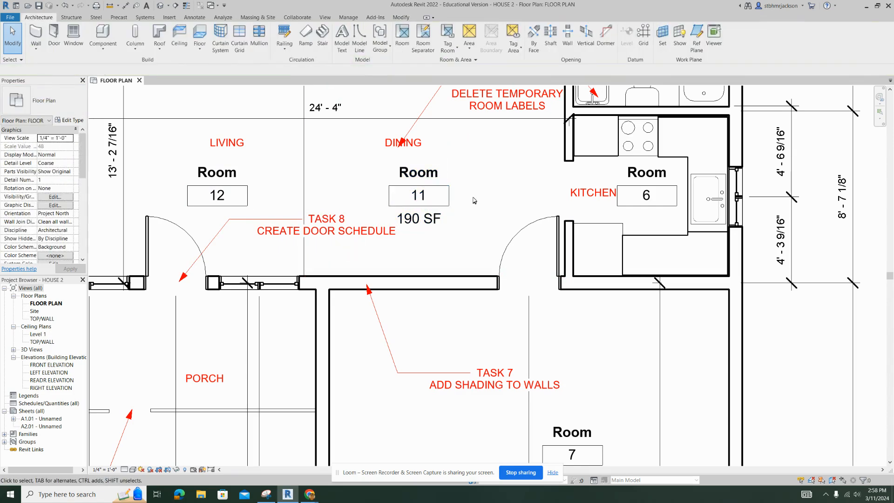
Step: Undo the dining room's tag type change
scroll(425, 165, "down", 2)
scroll(425, 166, "down", 2)
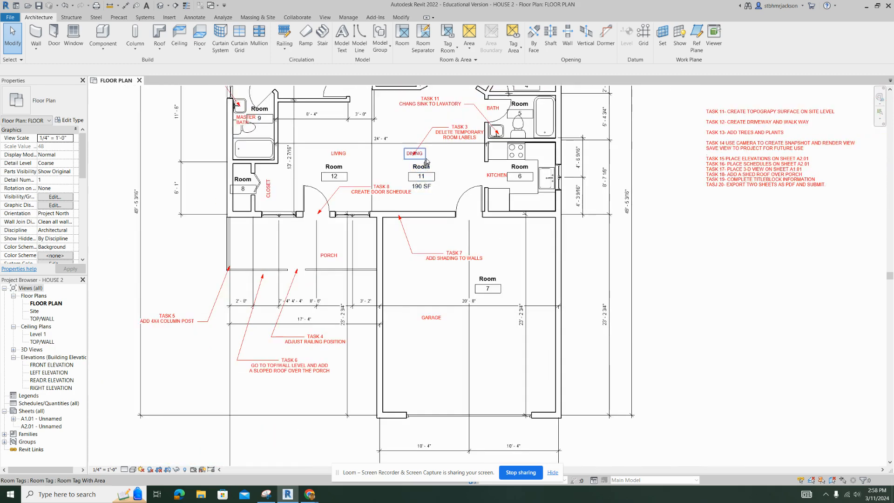
middle_click_drag(394, 142, 393, 256)
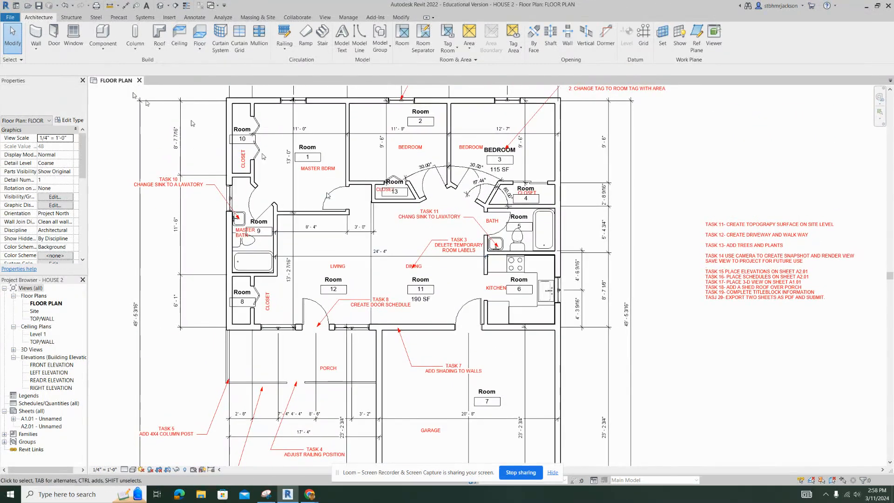
left_click(66, 6)
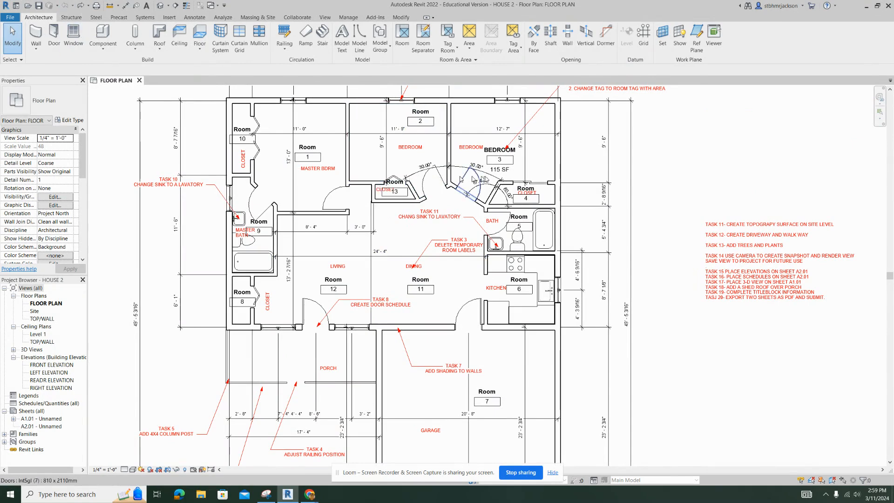
Step: Change the tag of bedroom 3 to the plain Room Tag type without area
left_click(505, 169)
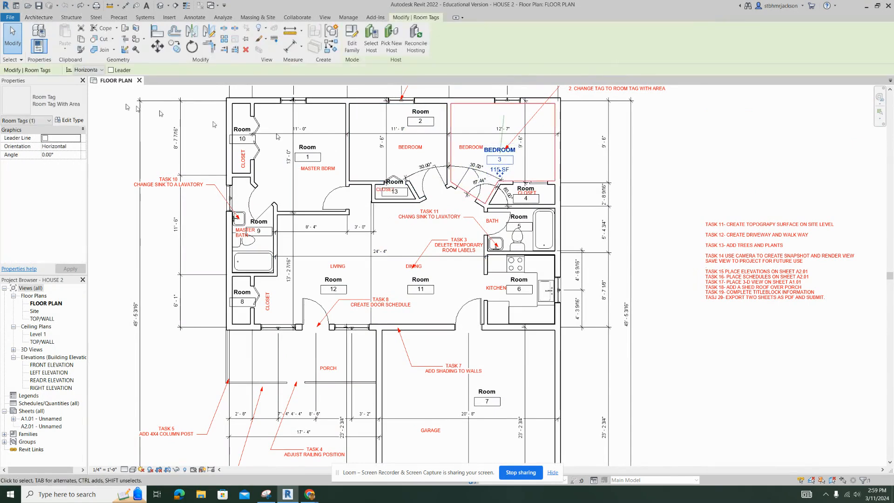
left_click(59, 108)
left_click(52, 142)
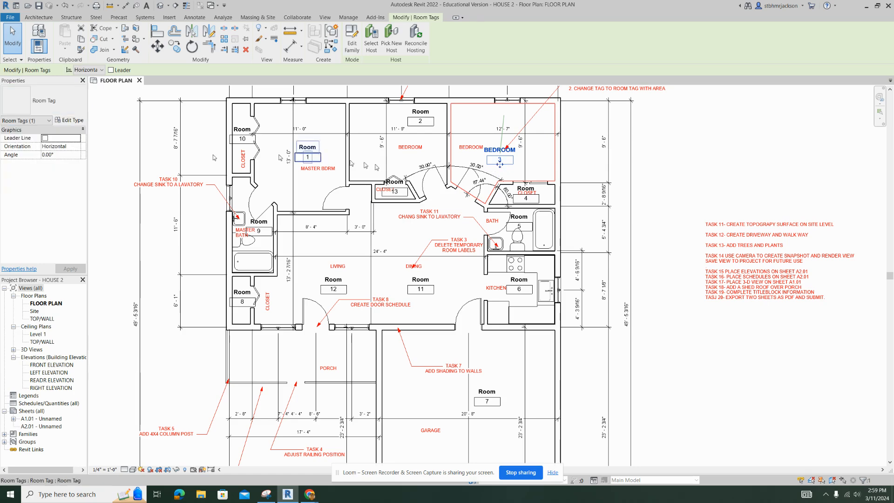
left_click(536, 158)
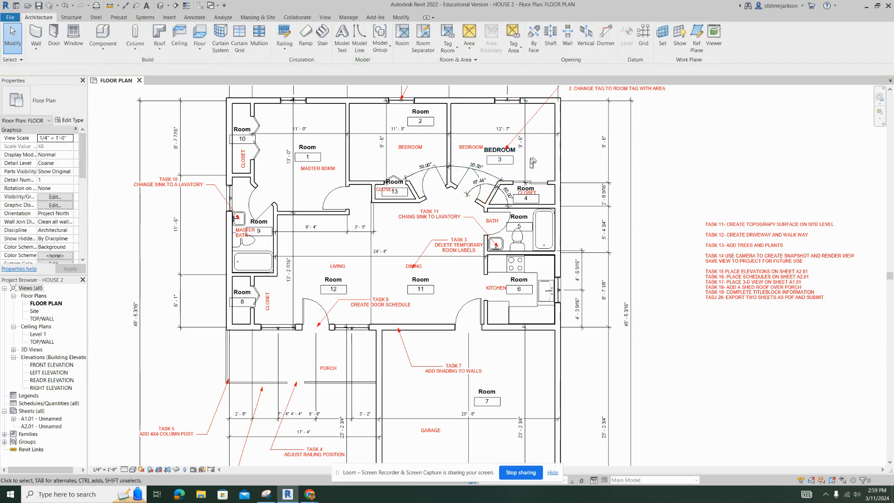
Step: Edit the path of the L-shaped porch railing, extending its free end slightly toward the porch opening, and finish the sketch
scroll(531, 164, "up", 3)
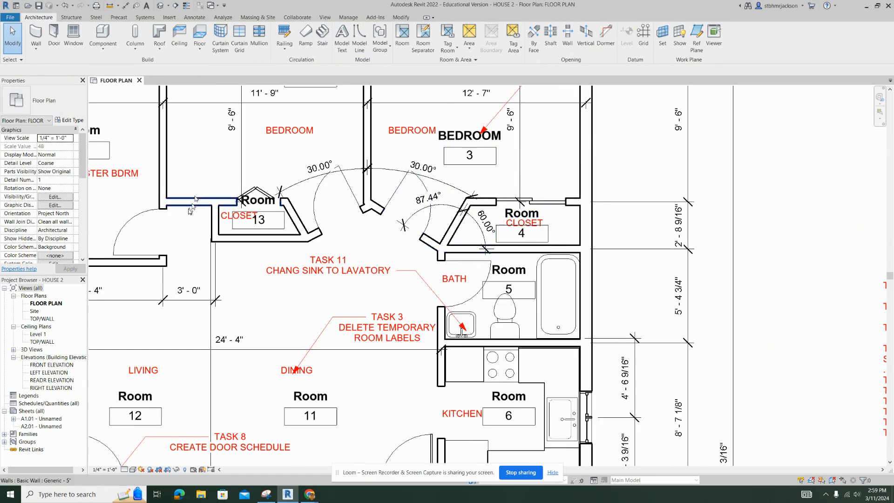
middle_click_drag(295, 291, 520, 104)
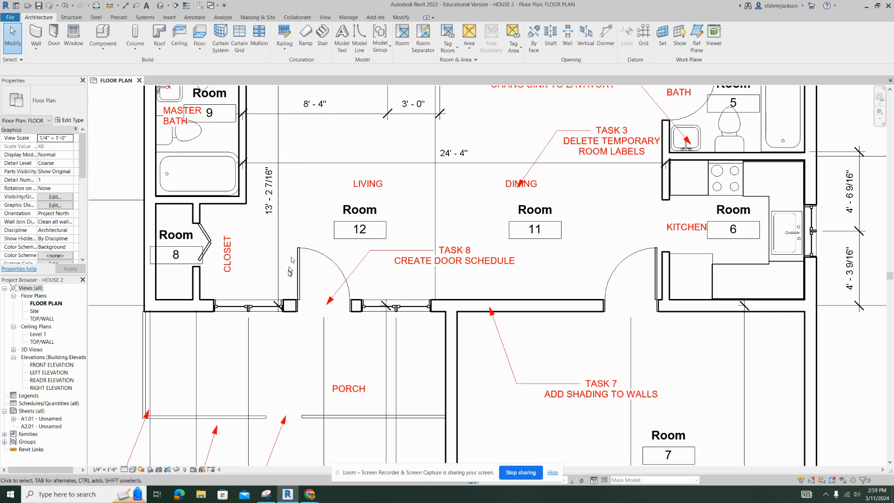
middle_click_drag(321, 464, 446, 168)
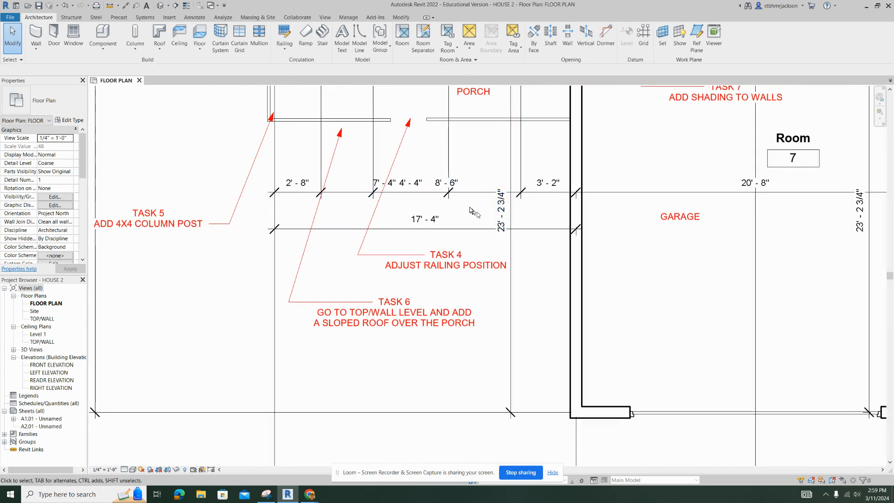
middle_click_drag(414, 177, 379, 300)
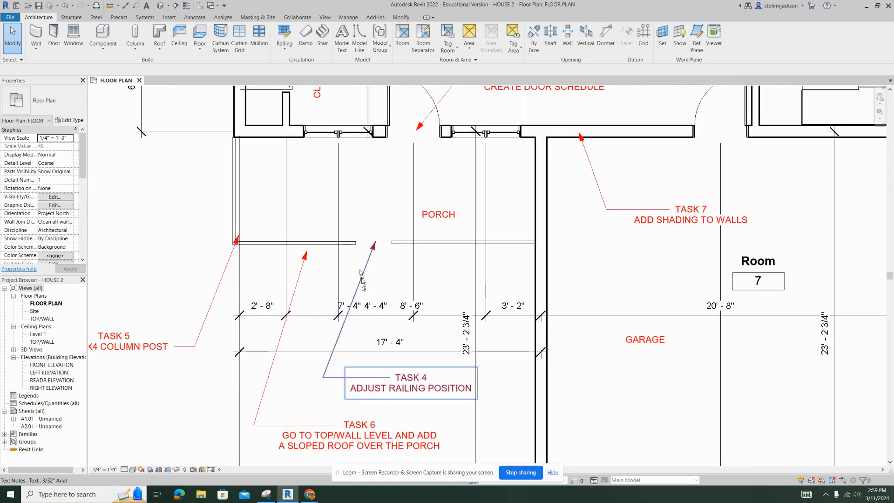
left_click(323, 245)
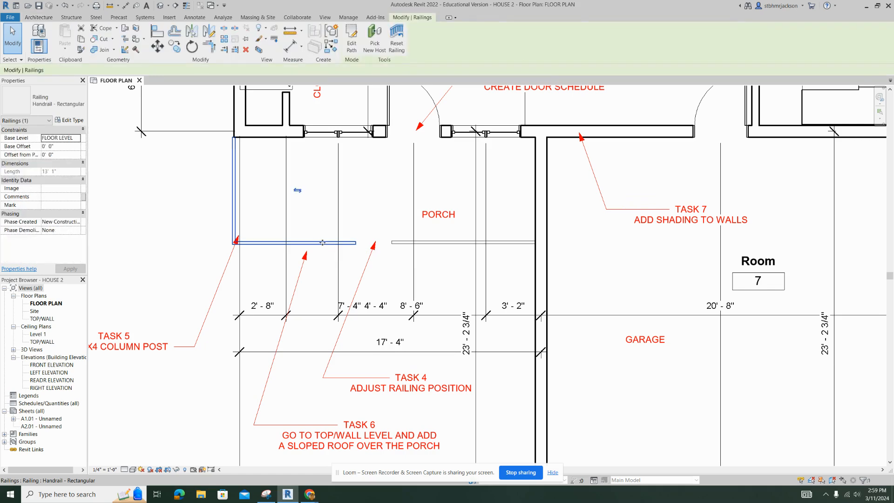
left_click(352, 41)
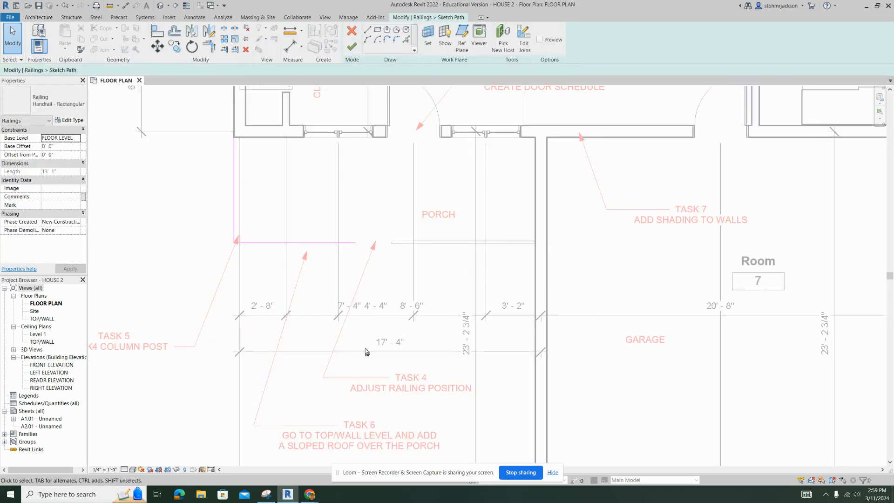
left_click(355, 244)
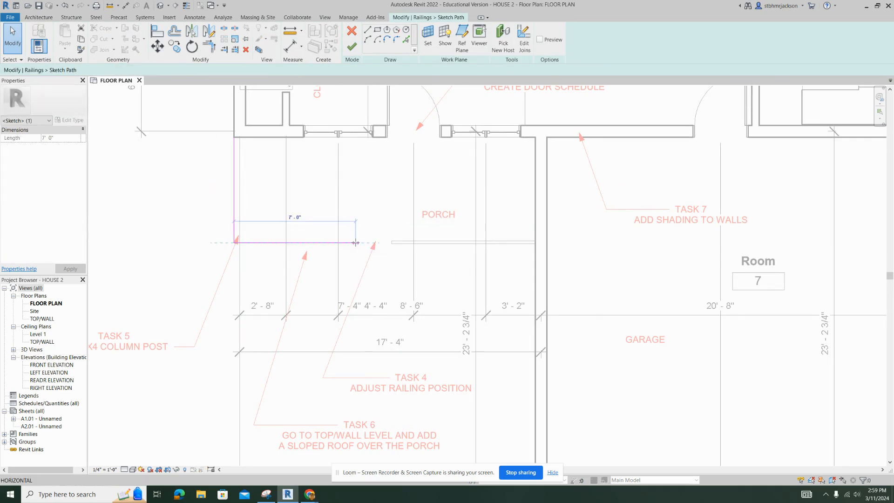
left_click(398, 265)
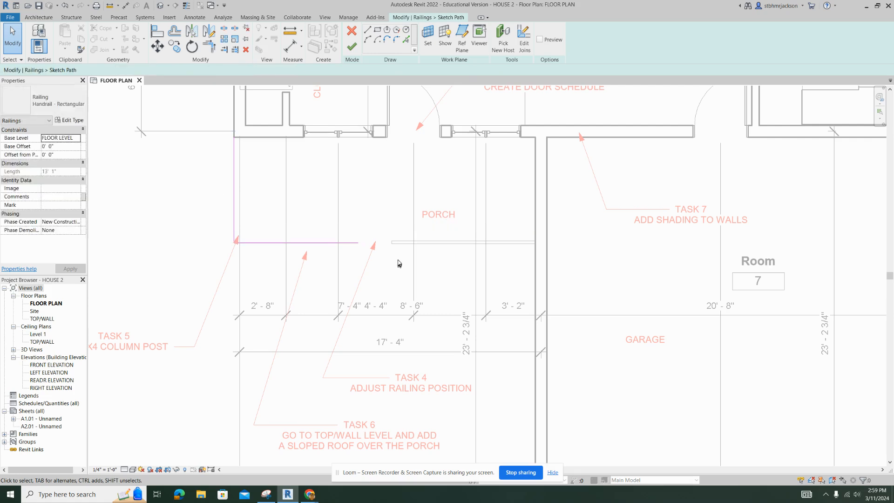
left_click(351, 46)
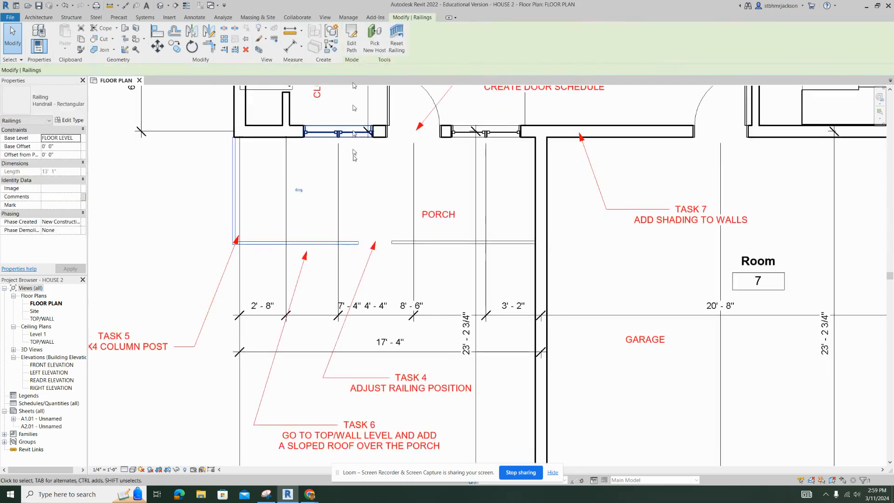
Step: Edit the path of the porch railing beside the garage, shortening it from its free end to about 5' 4", and finish the sketch
left_click(397, 242)
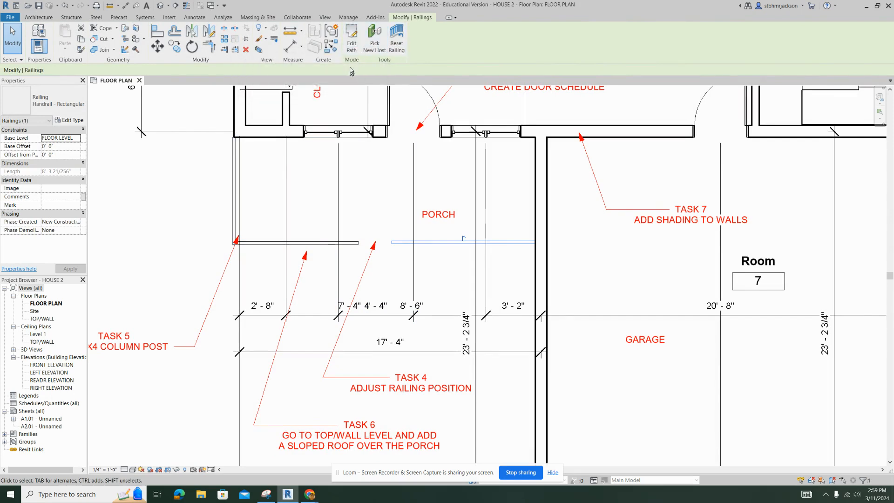
left_click(352, 38)
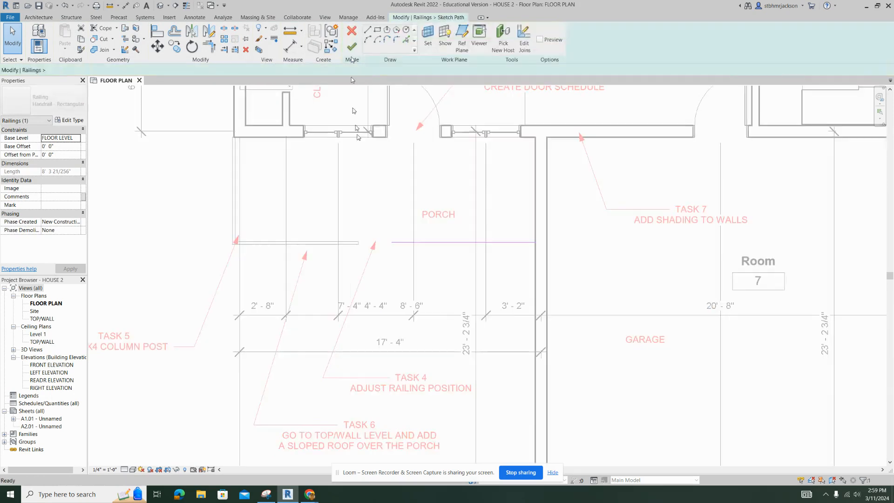
left_click(394, 243)
left_click_drag(392, 242, 443, 243)
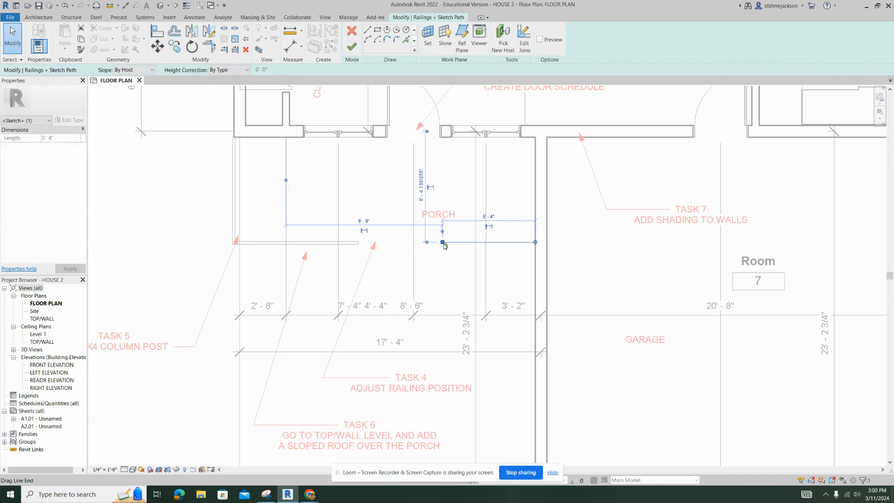
left_click(415, 268)
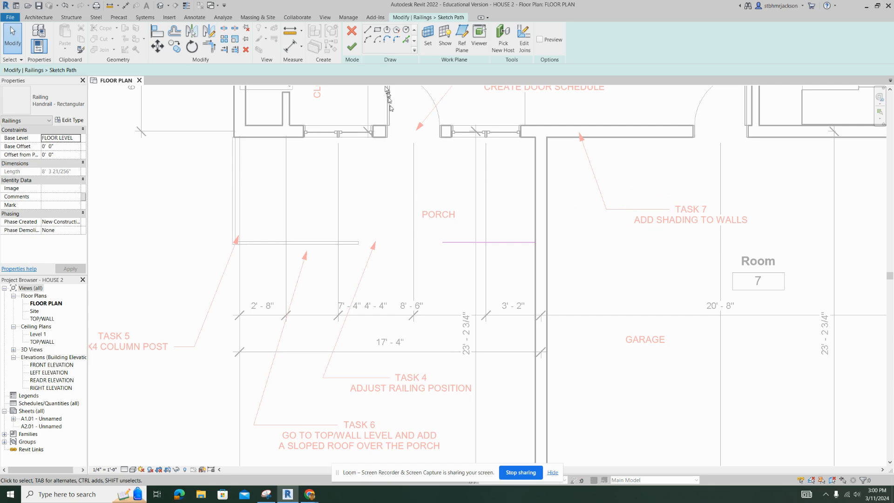
left_click(347, 49)
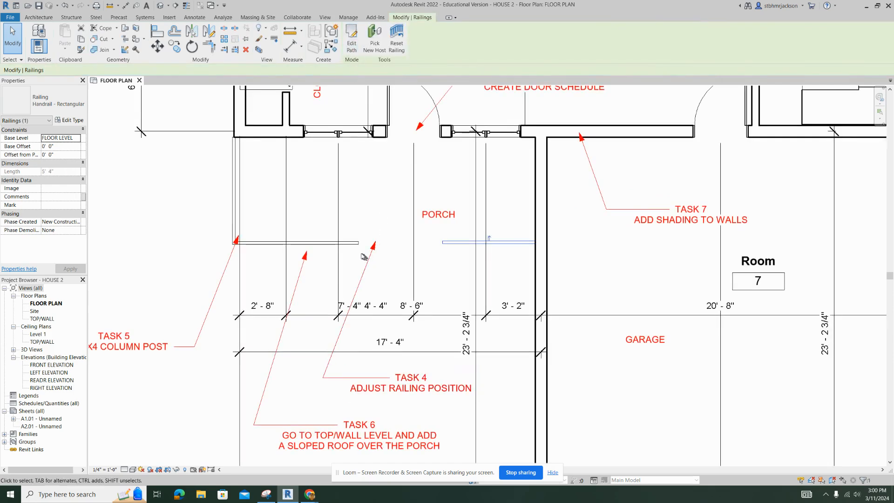
middle_click_drag(225, 275, 427, 198)
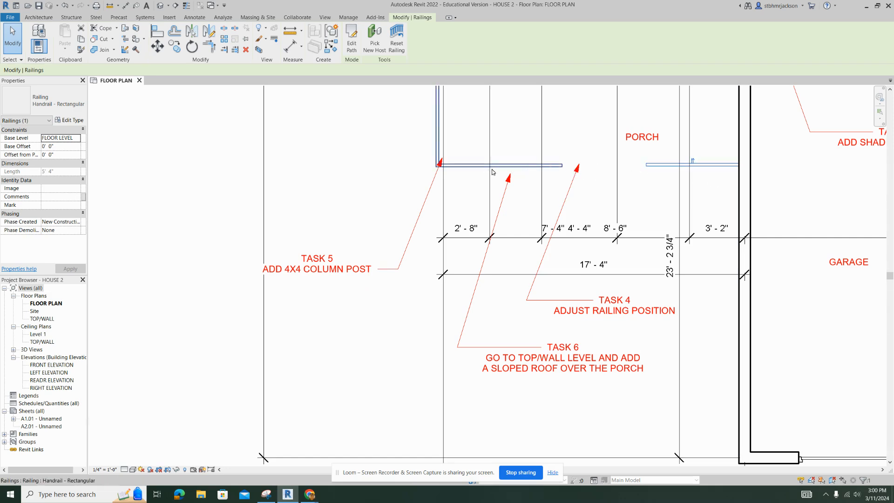
scroll(493, 171, "down", 2)
middle_click_drag(486, 259, 393, 261)
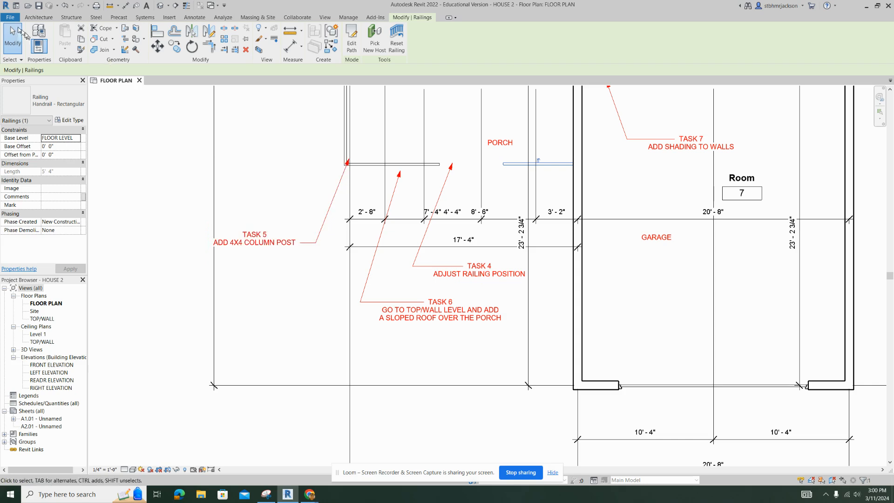
left_click(38, 17)
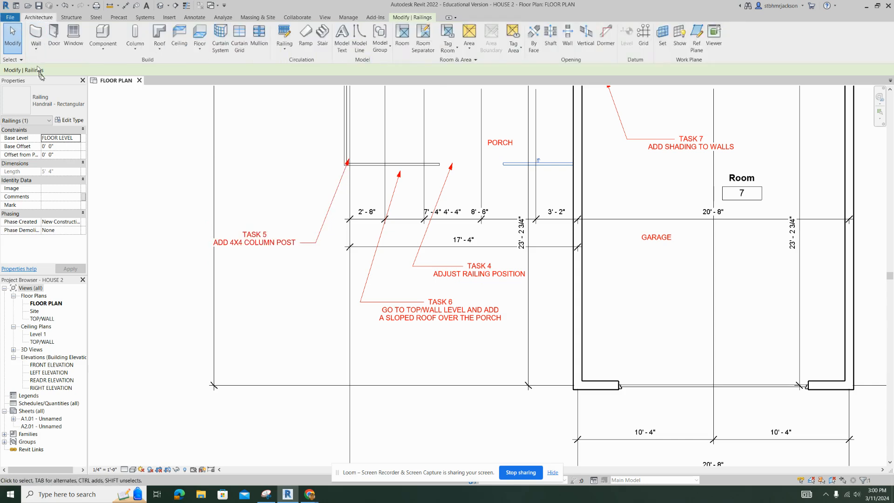
left_click(102, 51)
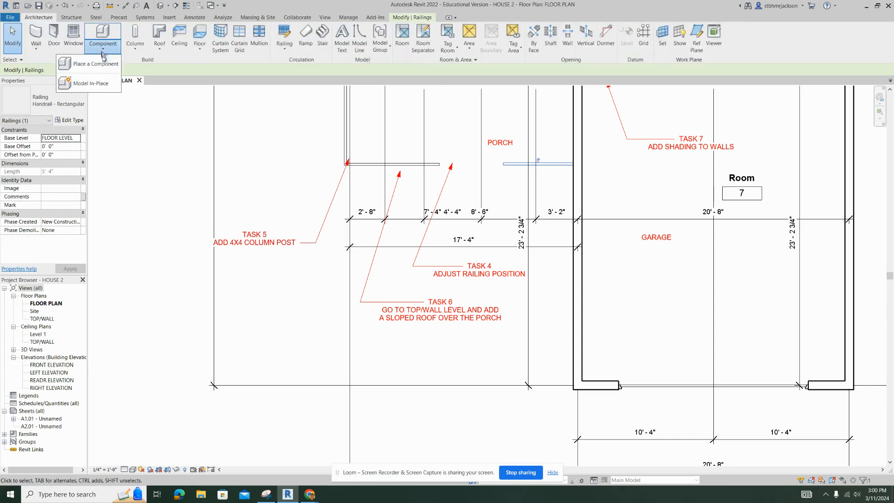
left_click(92, 84)
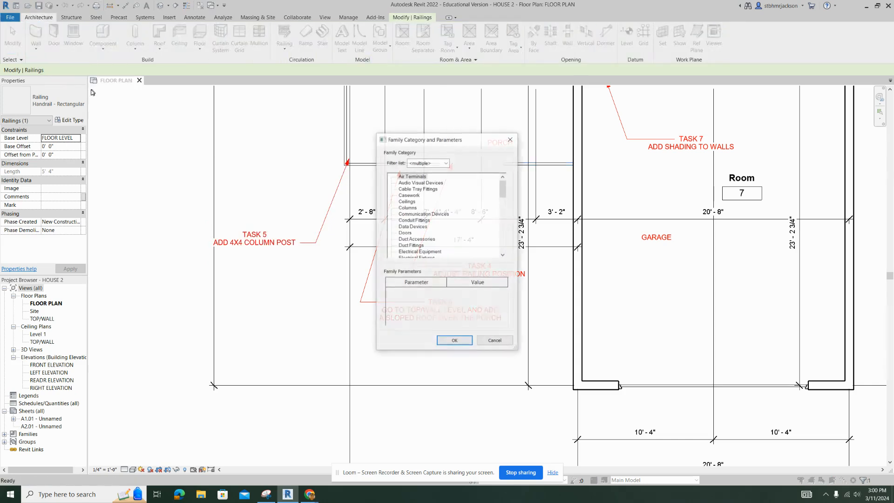
left_click(511, 139)
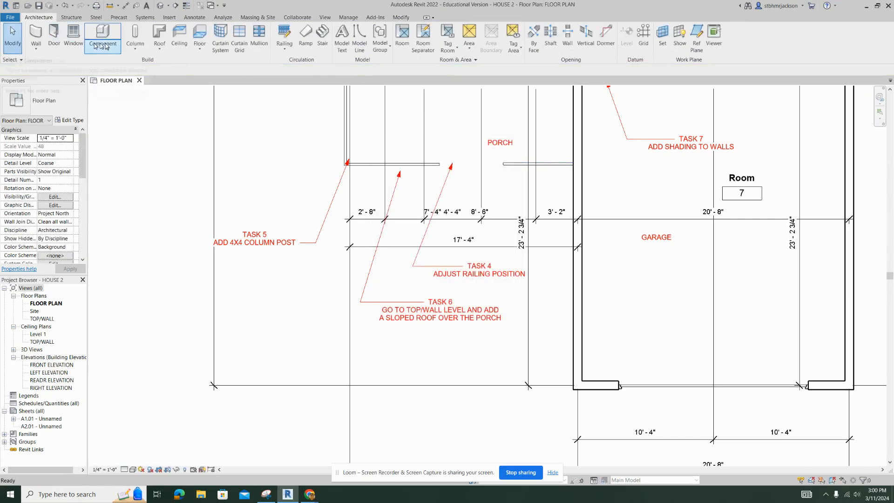
Step: Start placing an architectural column and duplicate the 24" x 24" Rectangular Column type under the name 6X6
left_click(135, 49)
left_click(130, 81)
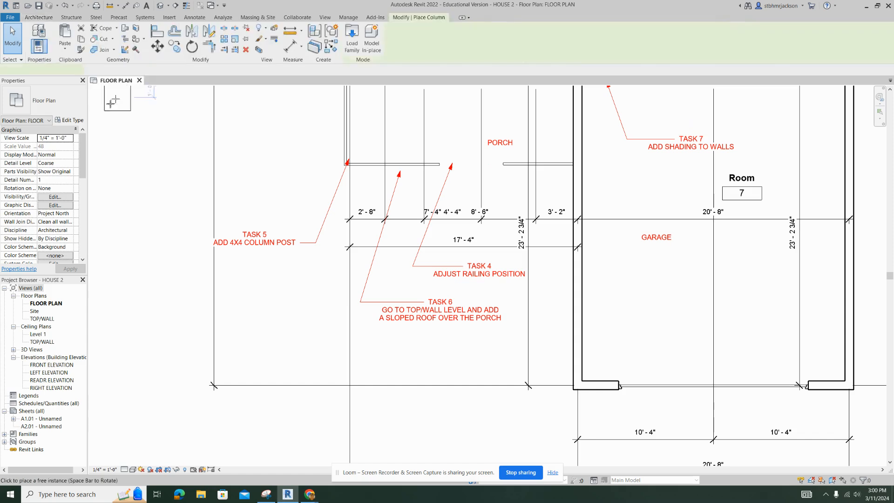
left_click(72, 121)
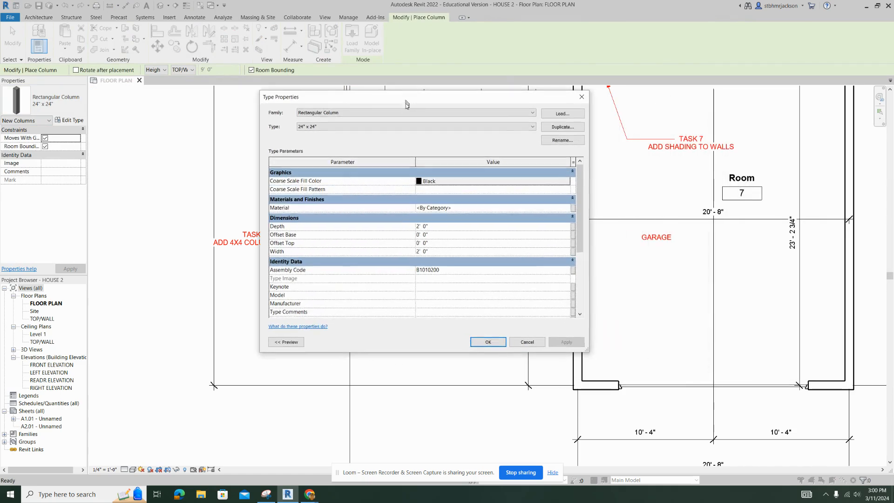
left_click(563, 127)
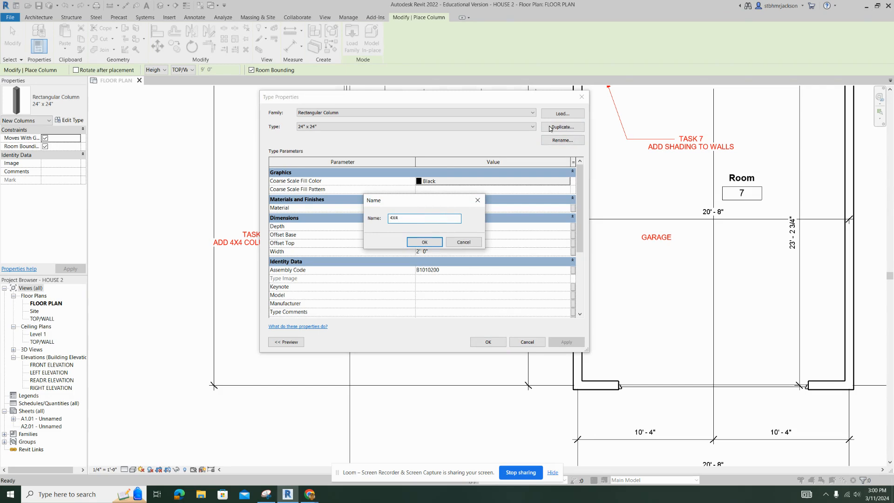
key("BackSpace")
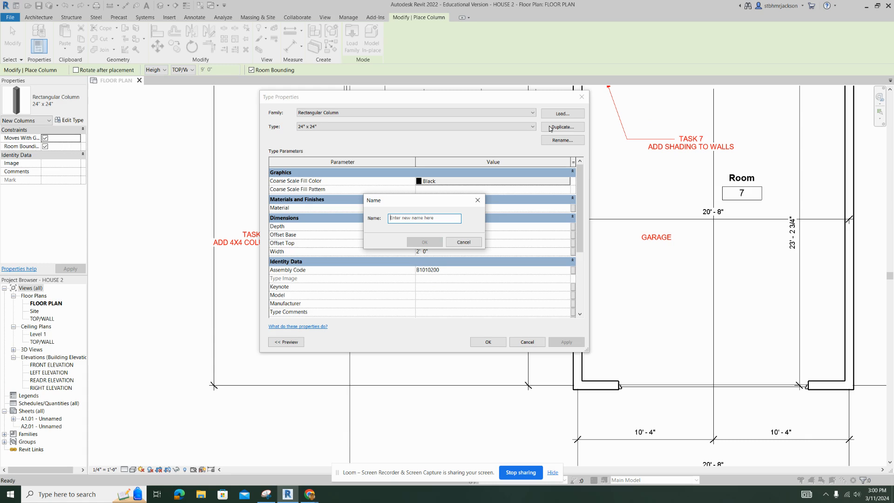
type("6X6")
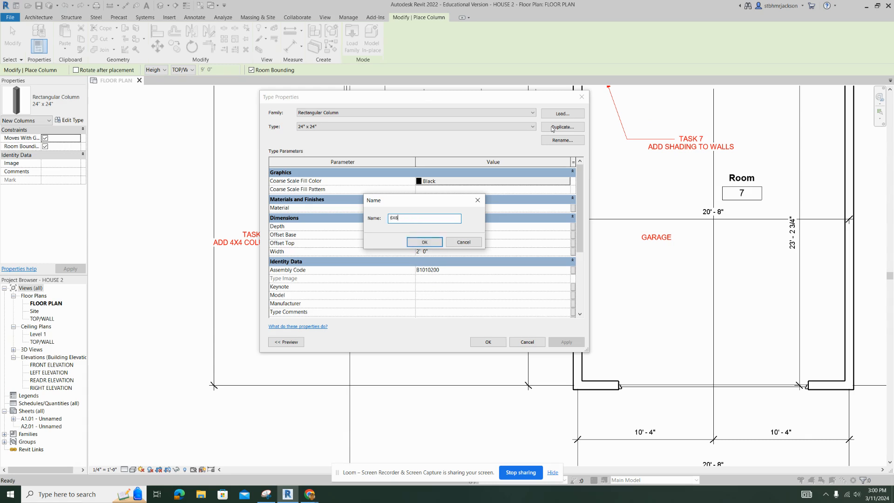
left_click(412, 238)
Step: Set both the depth and the width of the 6X6 column type to 0' 6" and accept the type properties
left_click(425, 227)
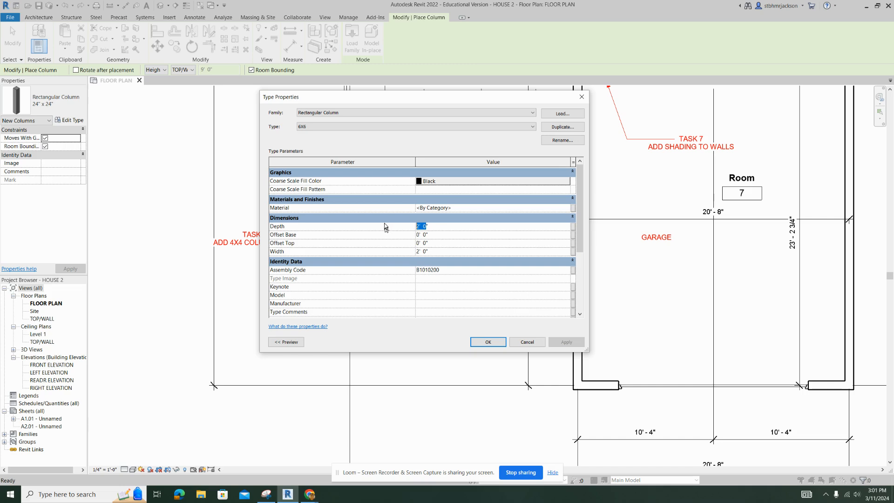
left_click(435, 279)
left_click(427, 252)
left_click(489, 342)
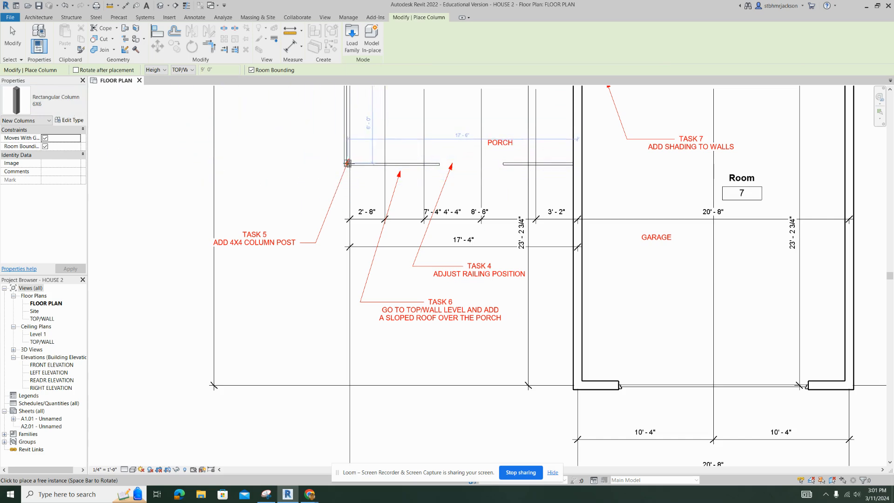
Step: Place three 6X6 columns on the porch: at the railing corner and at the railing ends on either side of the opening
scroll(348, 163, "up", 4)
scroll(346, 162, "up", 1)
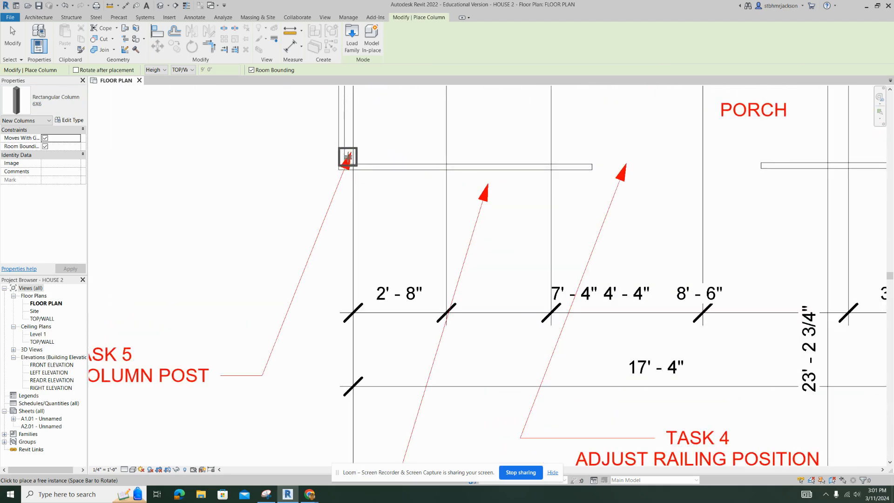
left_click(354, 163)
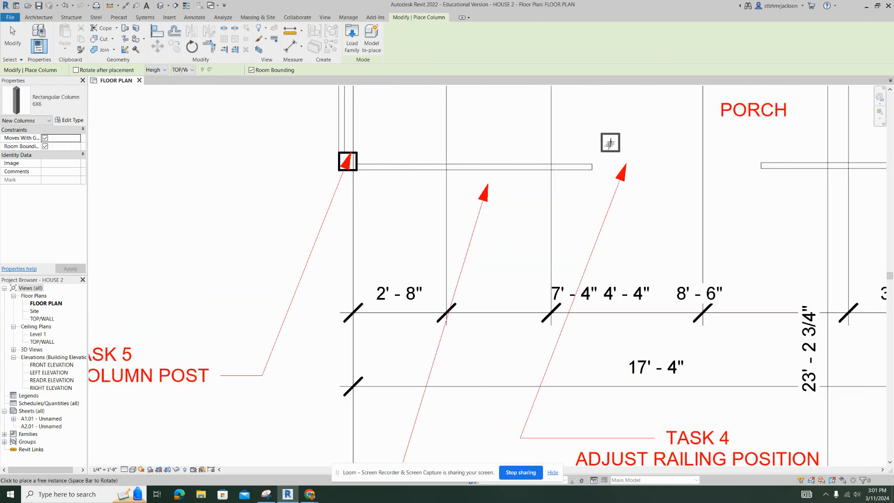
left_click(584, 161)
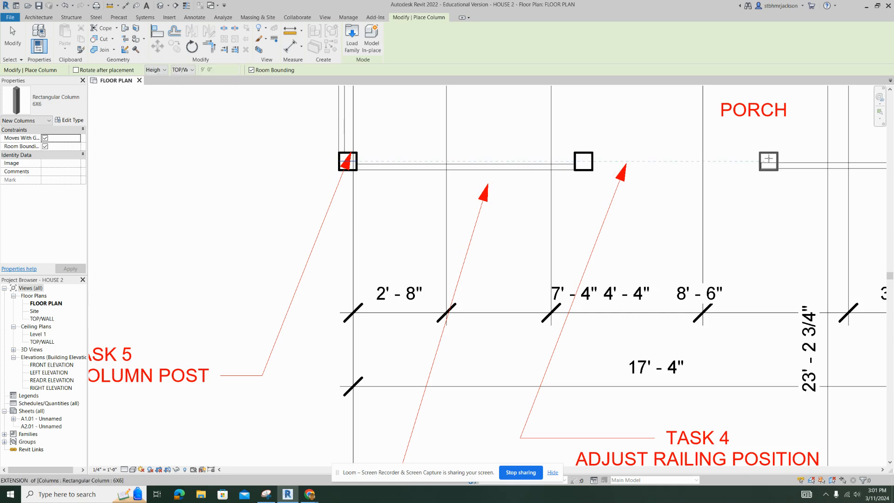
left_click(769, 159)
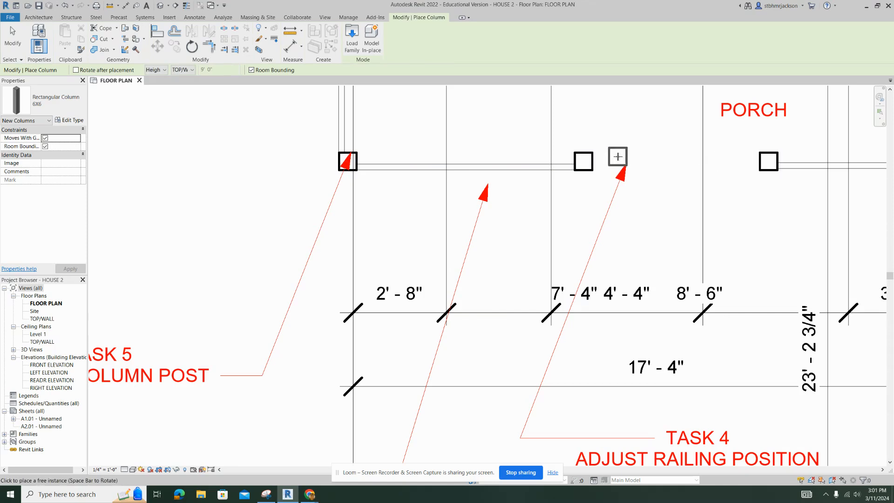
key("Escape")
key("Escape")
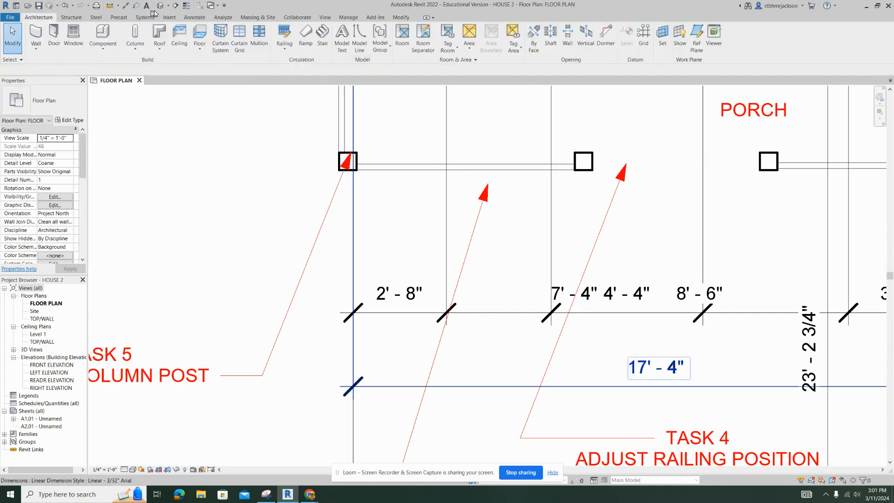
Step: Open the 3D view and bring up the type properties of the porch's corner column
left_click(160, 8)
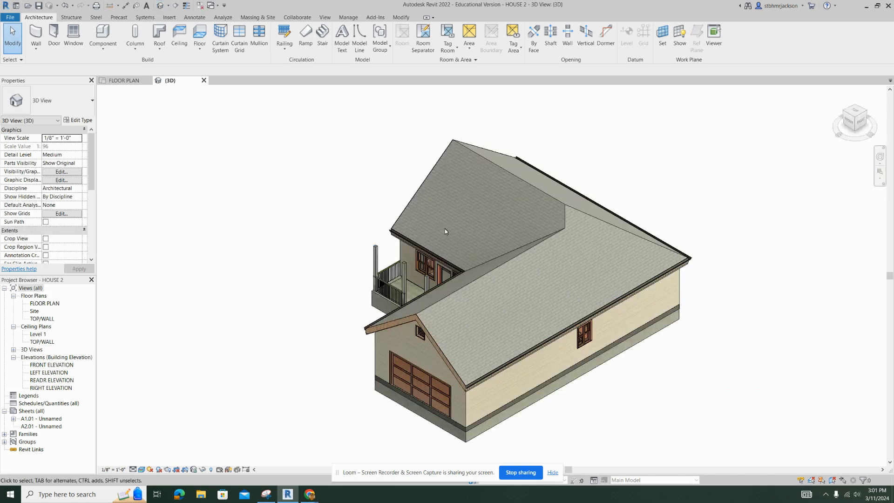
middle_click_drag(371, 343, 462, 347, "shift")
scroll(458, 350, "up", 4)
scroll(458, 352, "up", 5)
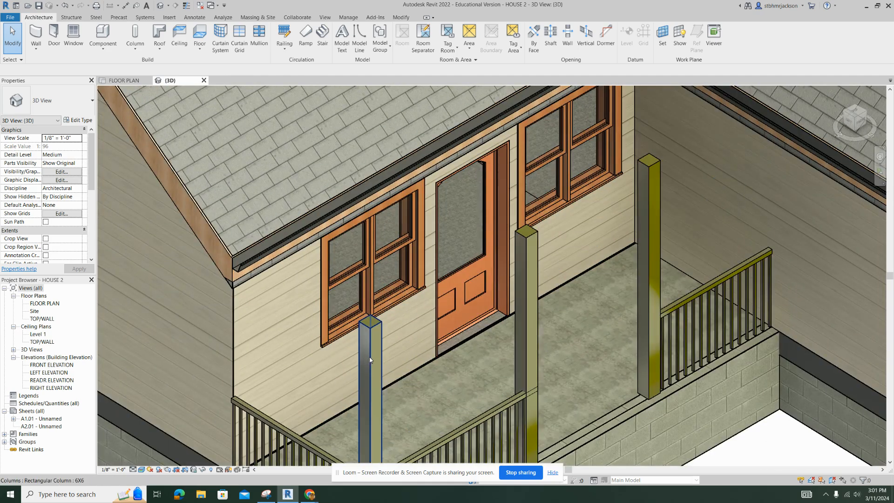
left_click(370, 357)
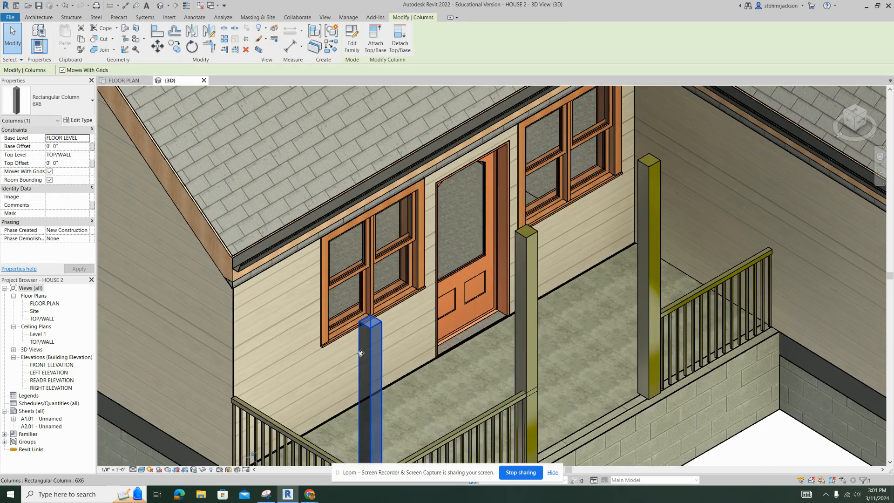
left_click(78, 120)
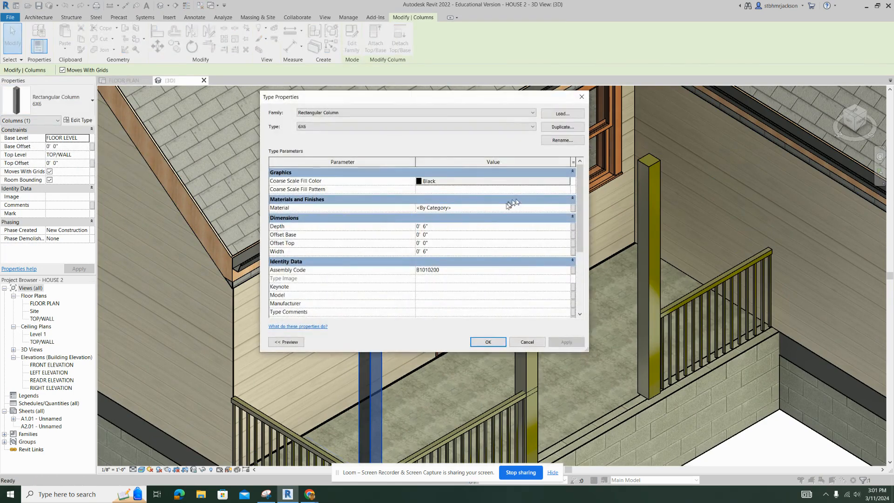
Step: Search the project materials for WOOD and assign Cherry as the material of the 6X6 column type
left_click(566, 209)
left_click(564, 207)
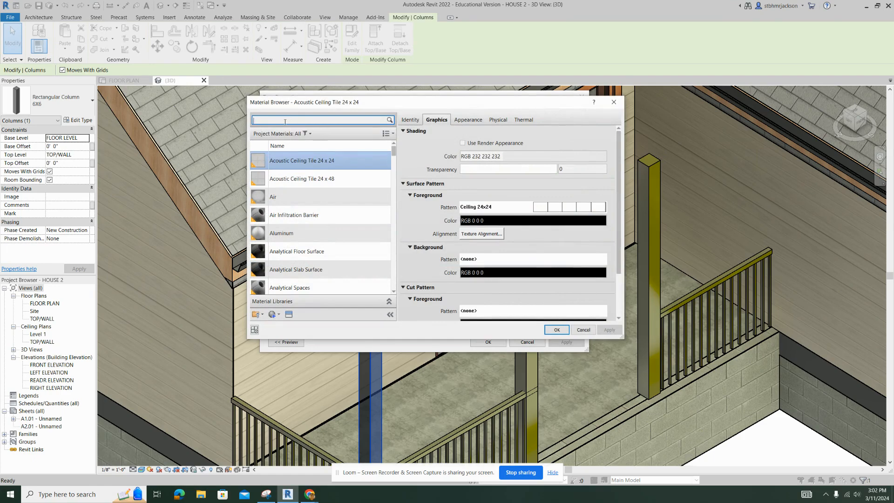
type("WOOD")
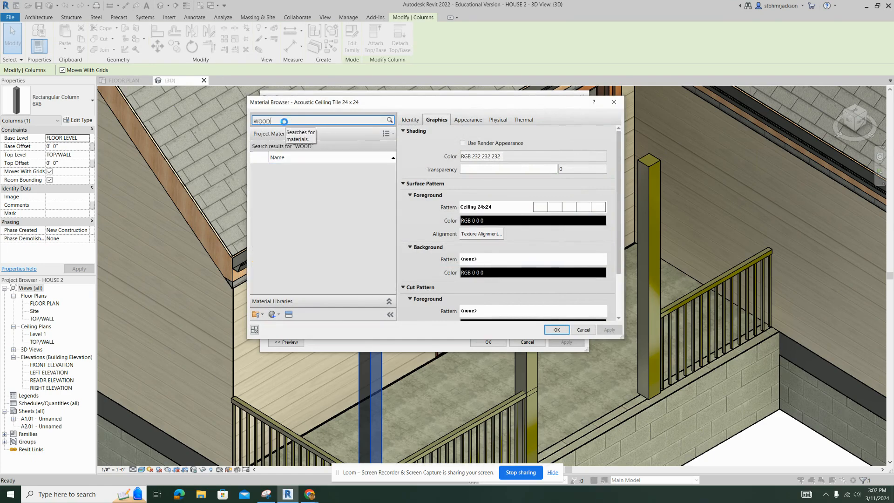
left_click(301, 192)
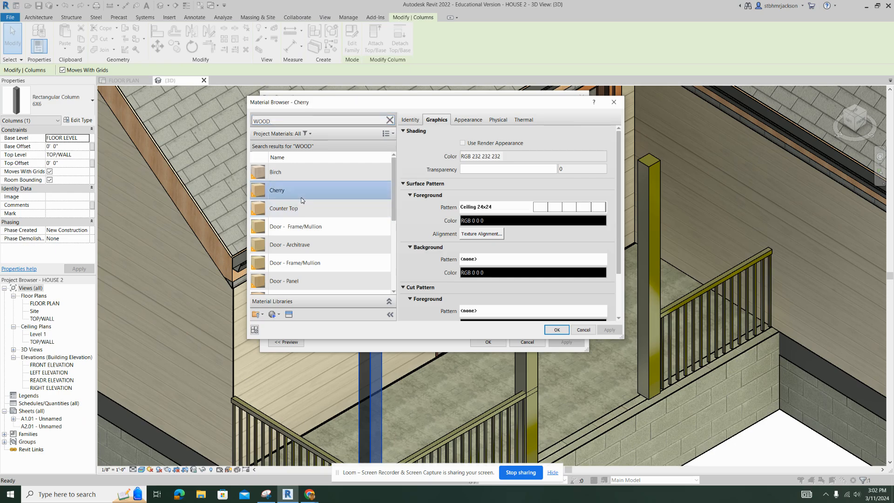
left_click(556, 329)
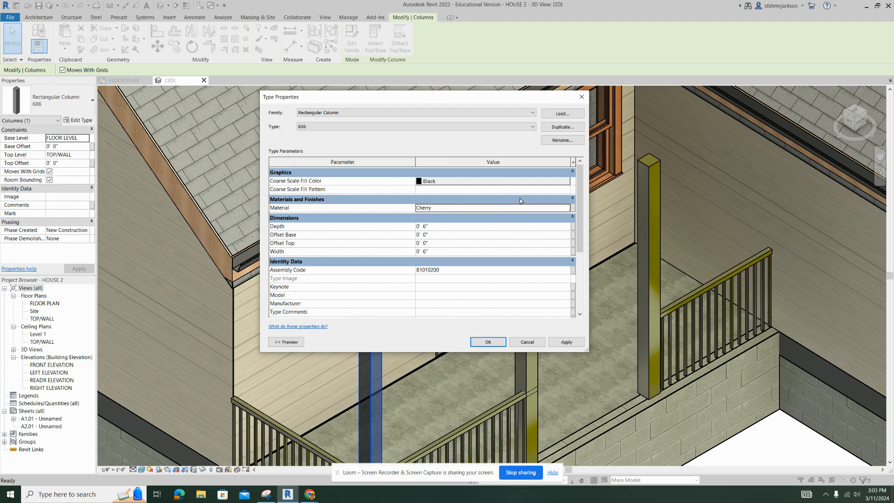
left_click(489, 342)
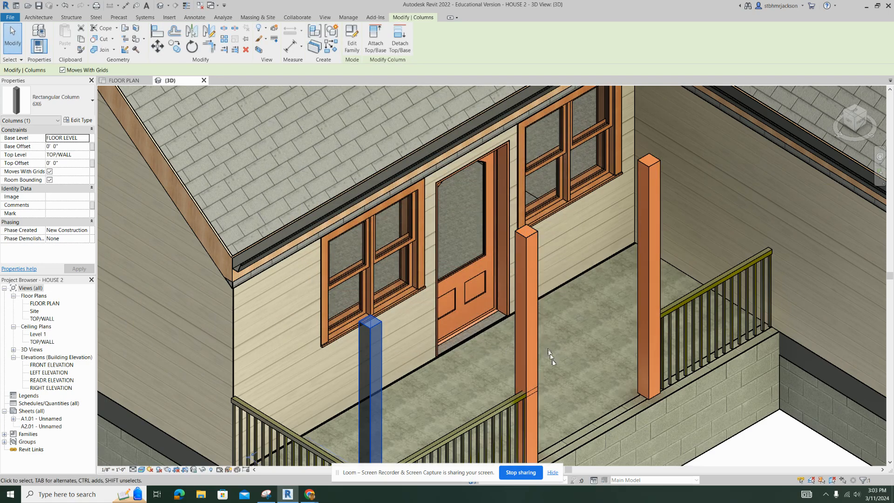
scroll(558, 243, "down", 4)
left_click(618, 388)
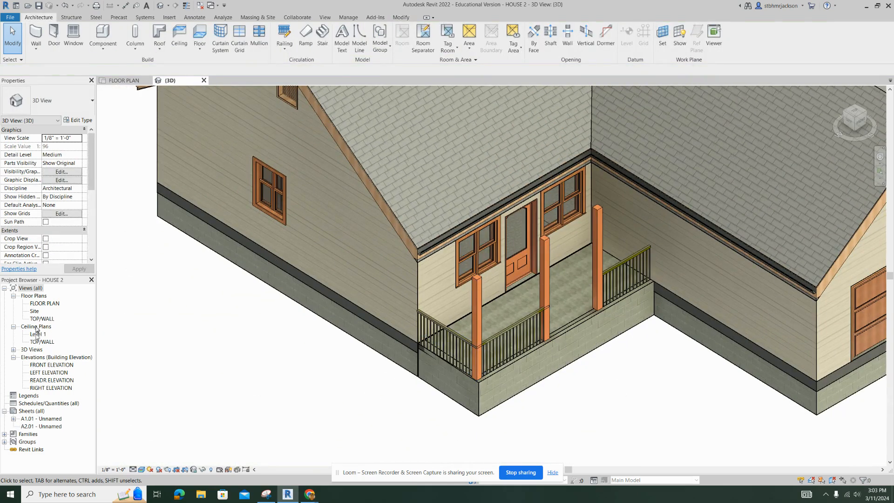
Step: Return to the floor plan and read the task list beside the house and the Task 6 note at the porch
double_click(41, 305)
scroll(638, 200, "down", 2)
middle_click_drag(756, 180, 326, 355)
middle_click_drag(717, 236, 542, 269)
scroll(541, 269, "up", 4)
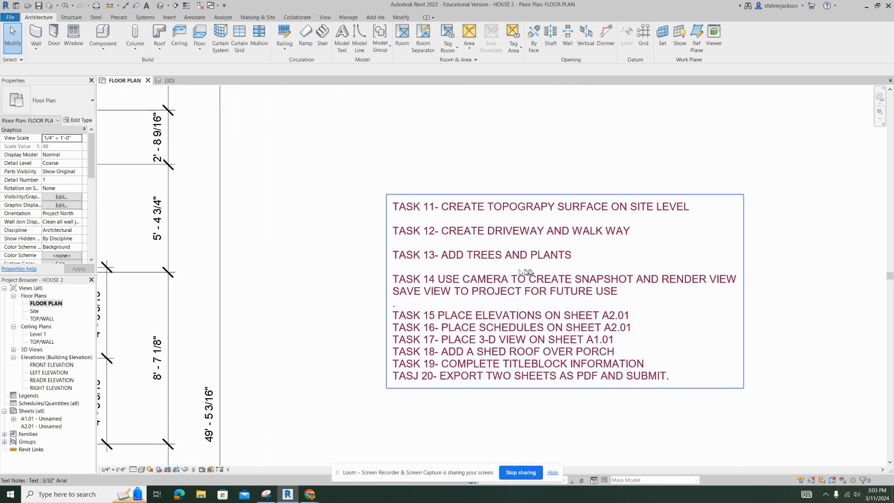
middle_click_drag(479, 269, 867, 157)
scroll(352, 262, "down", 2)
middle_click_drag(243, 315, 761, 118)
scroll(589, 254, "up", 2)
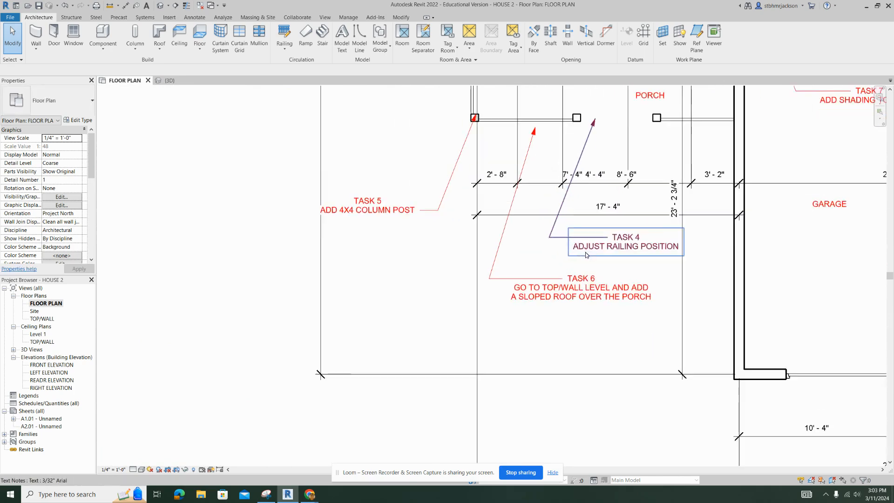
scroll(559, 294, "up", 1)
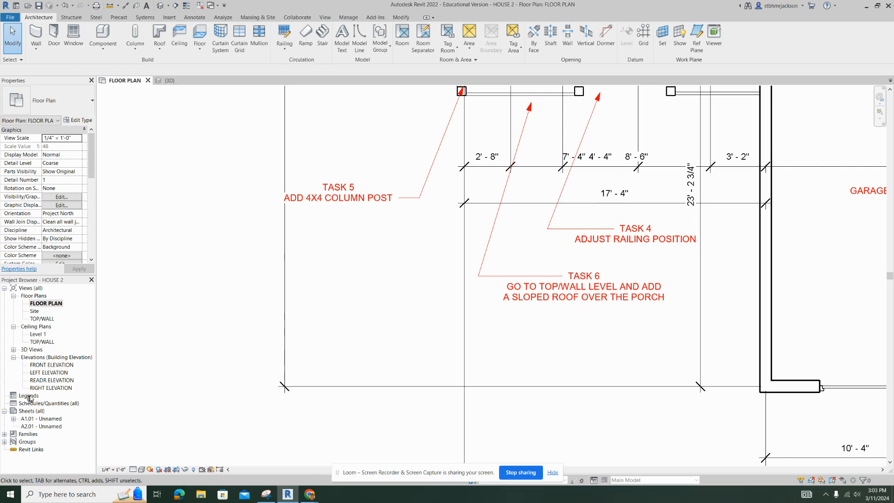
Step: On the TOP/WALL floor plan, sketch a rectangular roof footprint over the porch, about 22' wide and 19'-6" deep
double_click(42, 342)
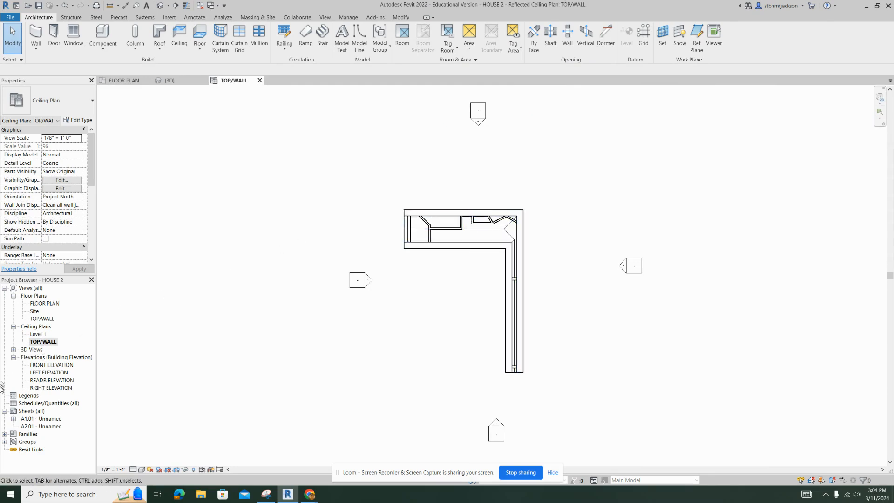
double_click(42, 319)
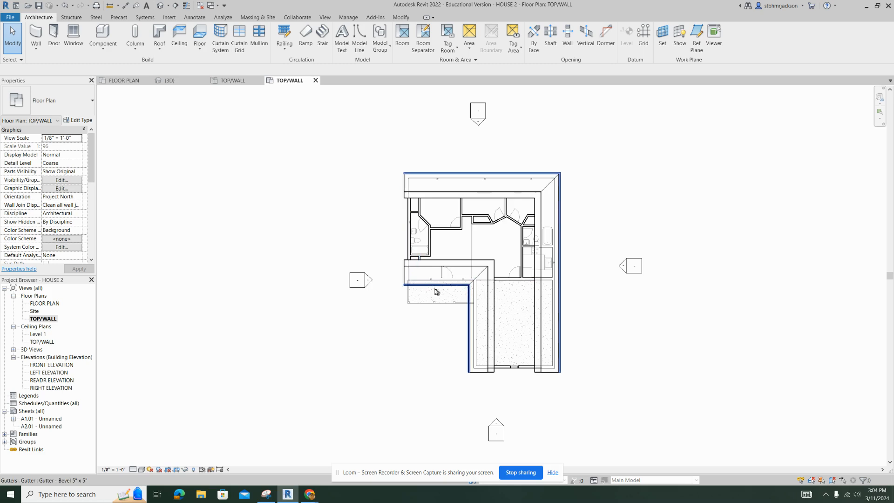
scroll(436, 292, "up", 3)
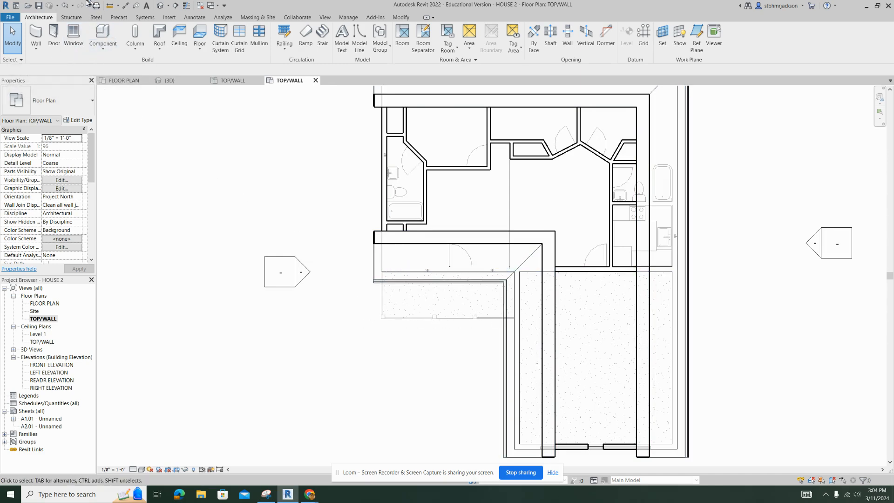
left_click(159, 33)
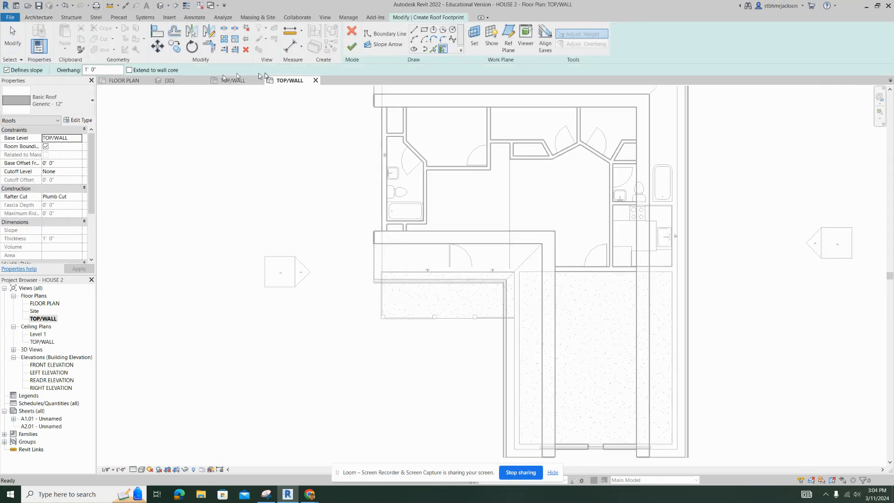
left_click(424, 30)
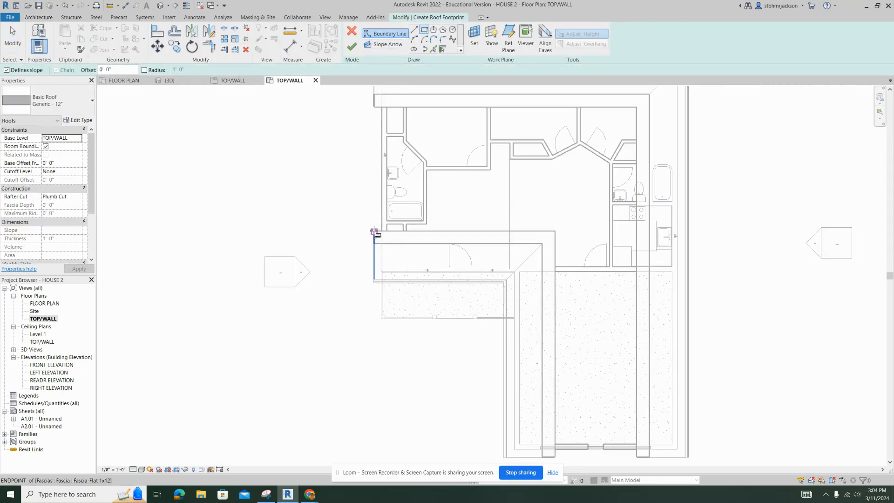
left_click(372, 202)
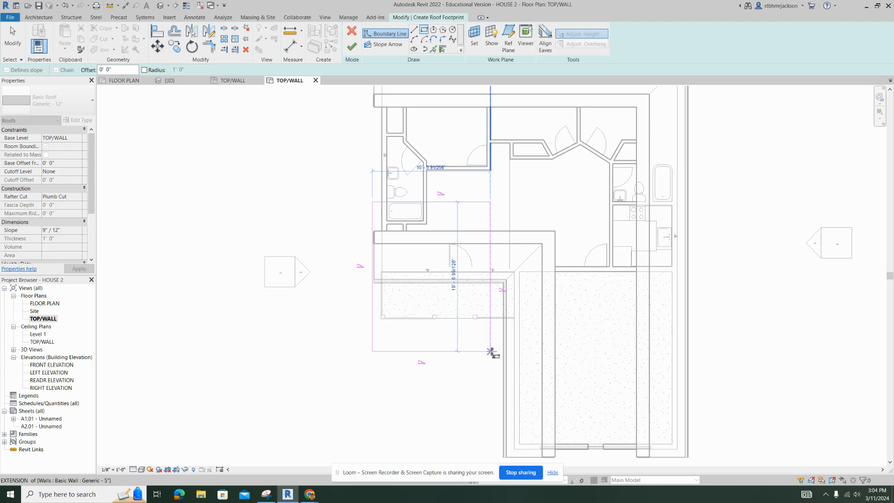
left_click(540, 351)
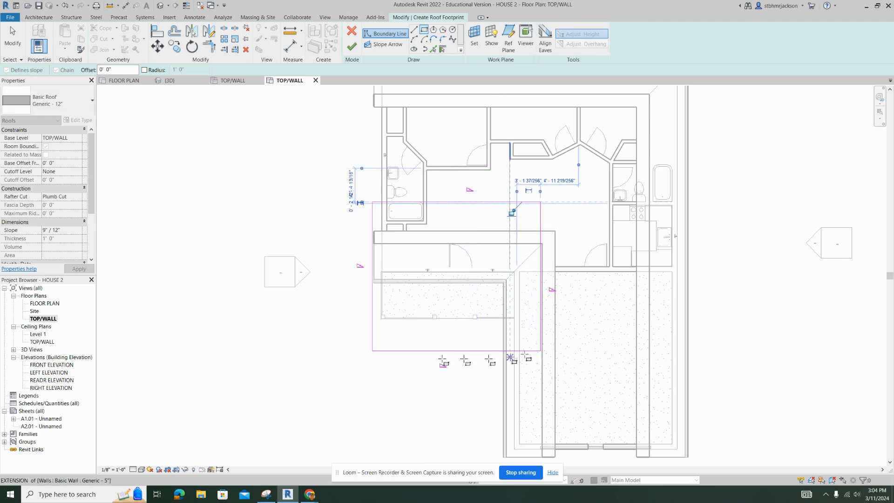
Step: Move the footprint's front edge back to just beyond the porch columns, about 7'-9" from the house wall
left_click(387, 351)
key("Escape")
key("Escape")
scroll(438, 368, "up", 3)
left_click_drag(431, 345, 429, 303)
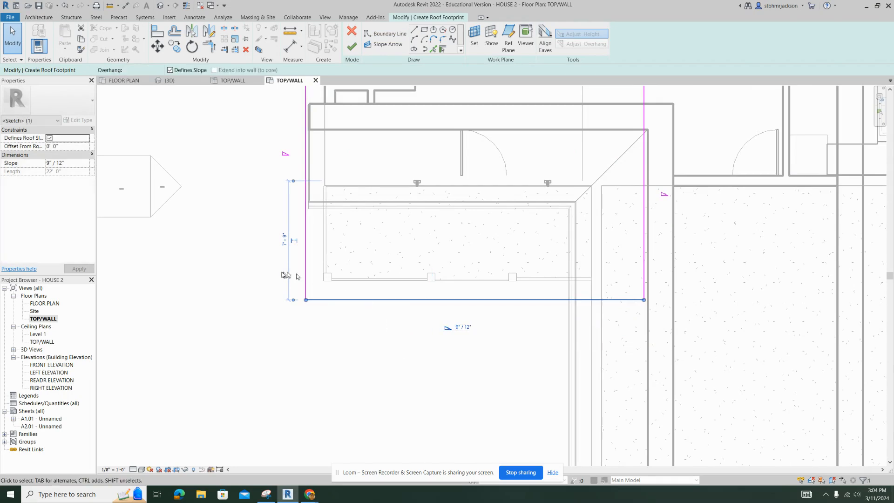
left_click(226, 230)
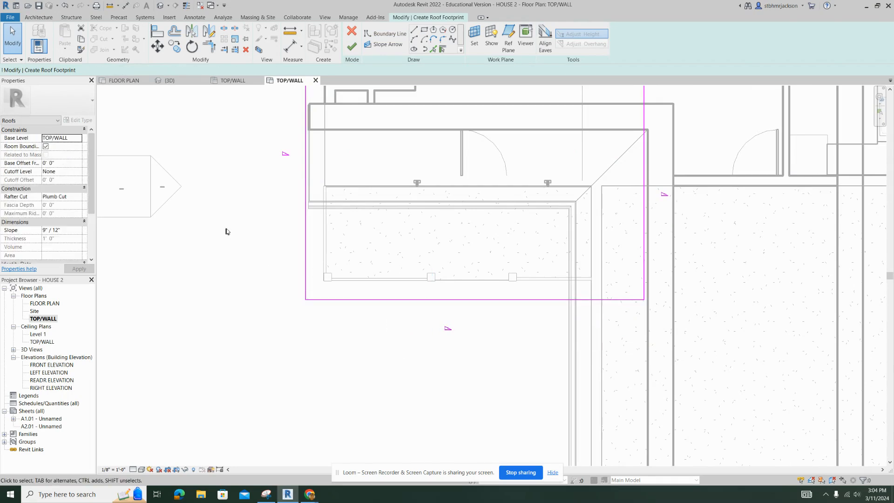
Step: Turn off Defines Slope for both side edges and the rear edge of the porch roof footprint
left_click(306, 212)
left_click(170, 70)
left_click(242, 194)
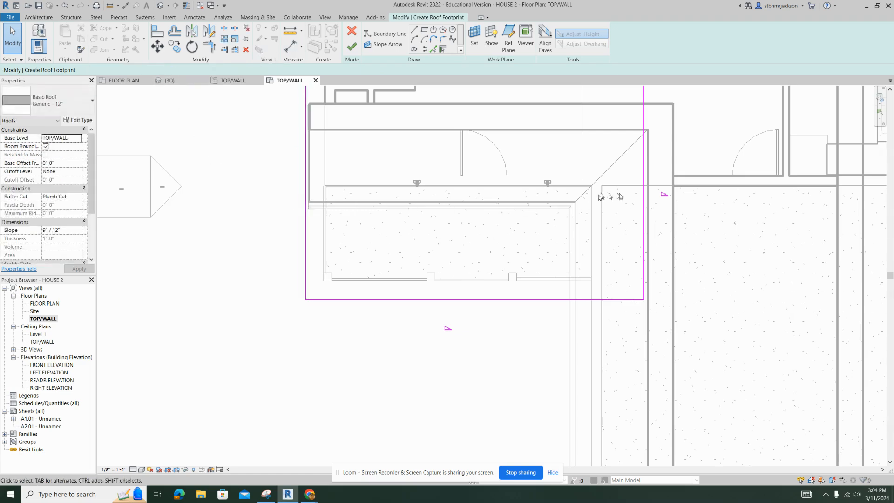
left_click(645, 208)
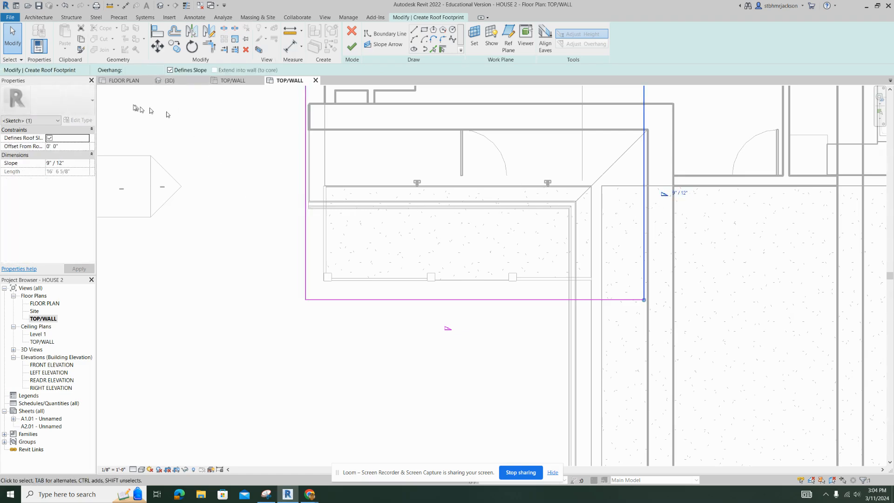
left_click(170, 70)
left_click(193, 165)
middle_click_drag(391, 170, 383, 292)
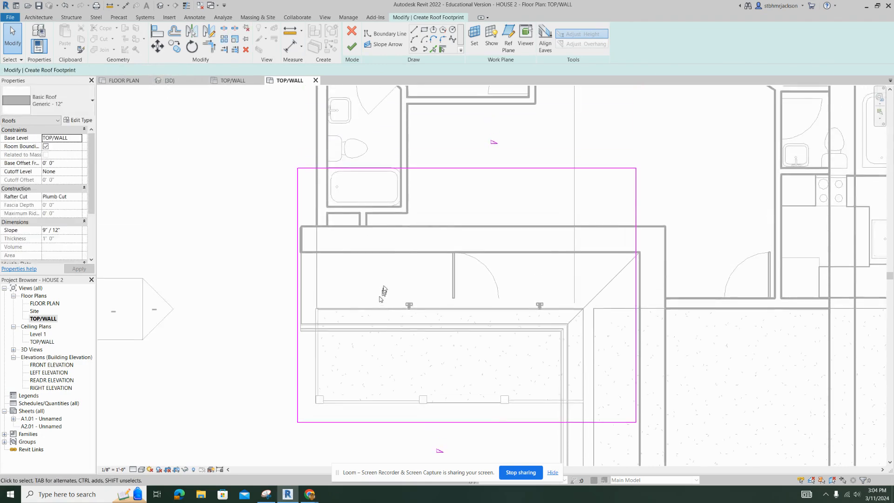
left_click(442, 173)
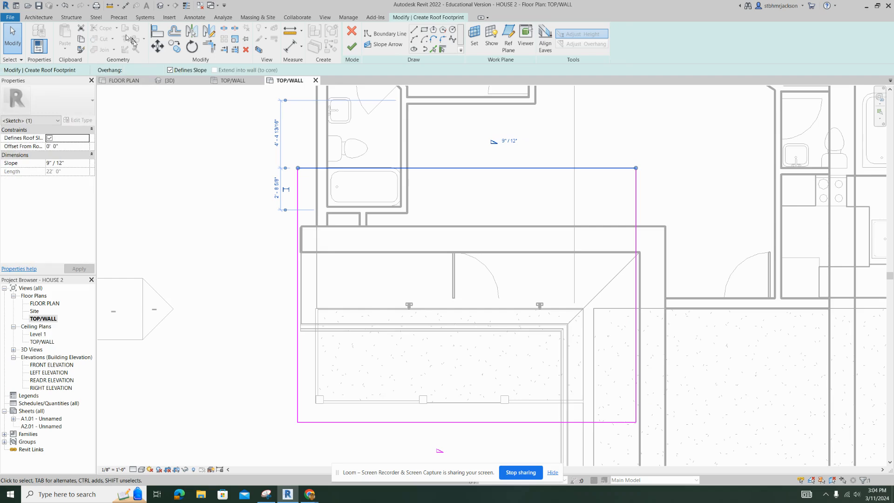
left_click(170, 70)
scroll(203, 179, "down", 2)
left_click(370, 359)
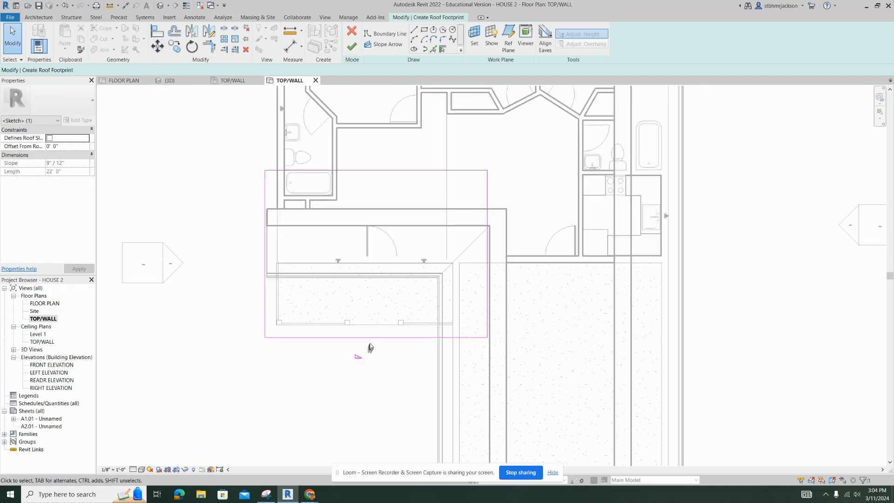
Step: Set the slope of the footprint's front edge to 4" / 12" and finish the porch roof
left_click(370, 338)
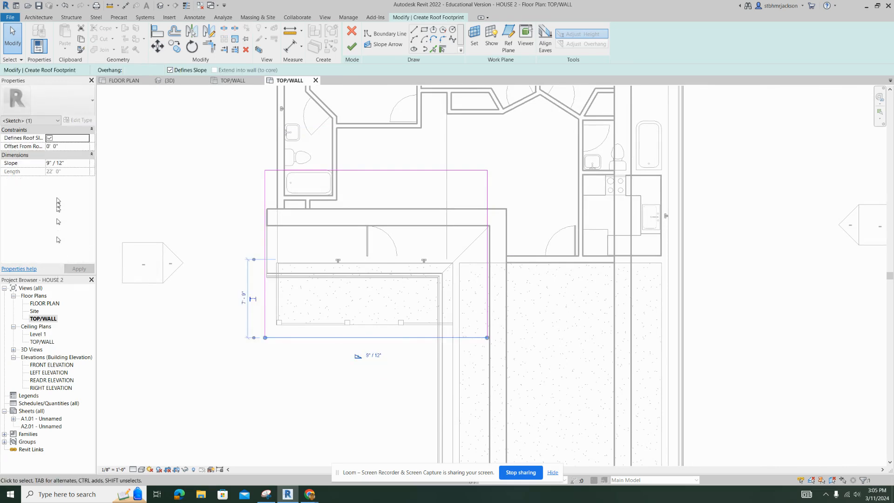
left_click(50, 164)
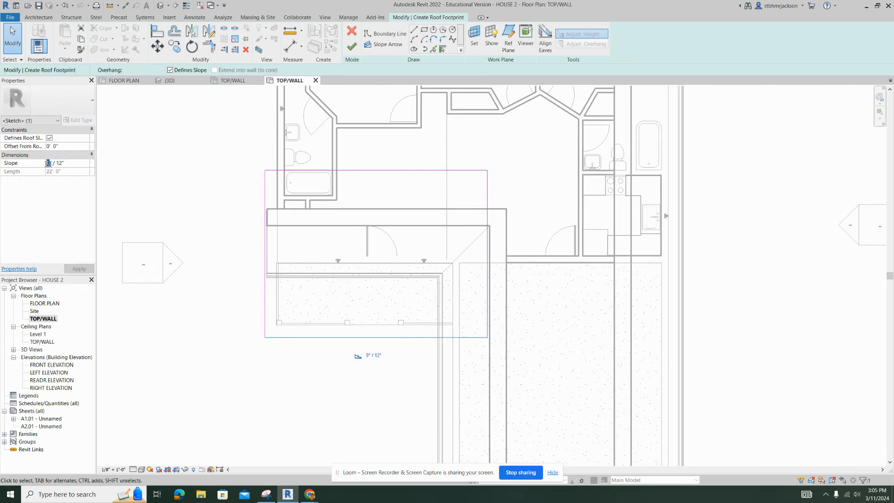
type("4")
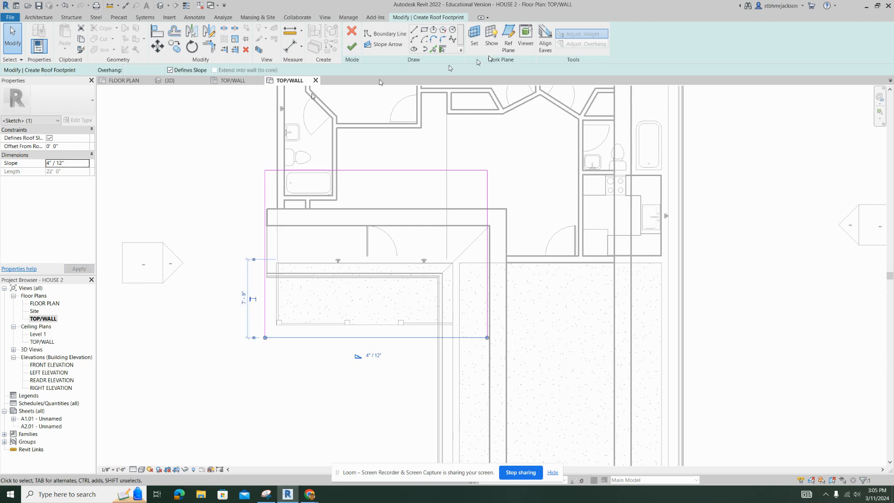
left_click(352, 46)
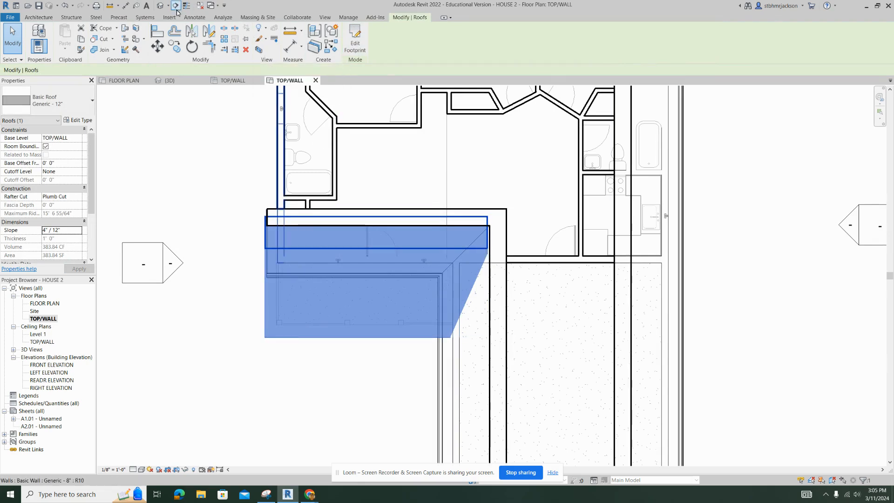
Step: In the 3D view, edit the porch roof's footprint by pulling its rear edge forward toward the eave, and finish the sketch
left_click(161, 7)
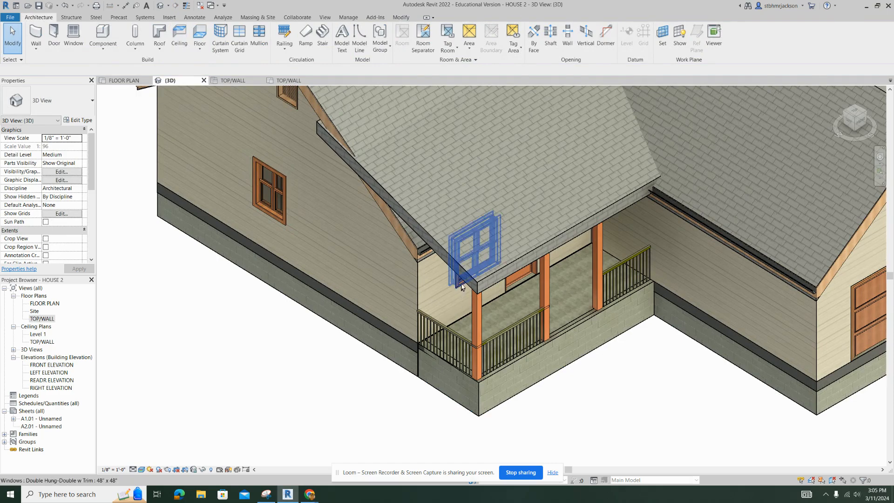
scroll(482, 272, "up", 3)
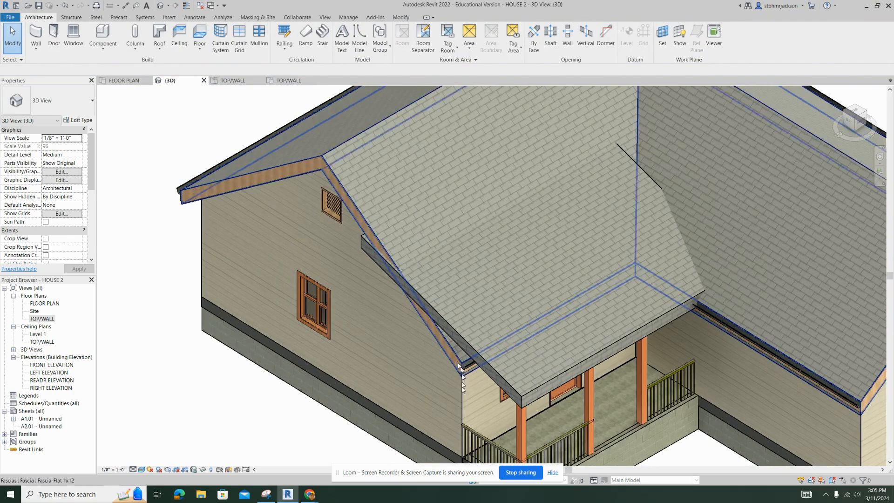
middle_click_drag(463, 398, 489, 209, "shift")
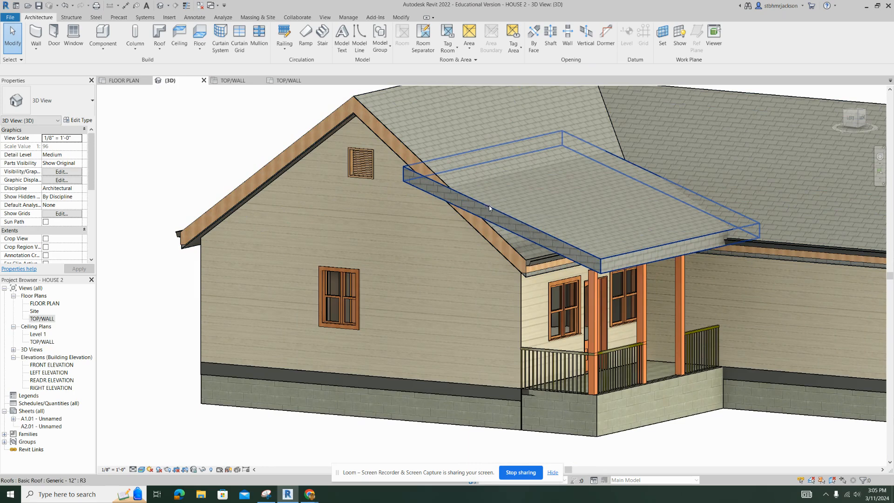
left_click(508, 220)
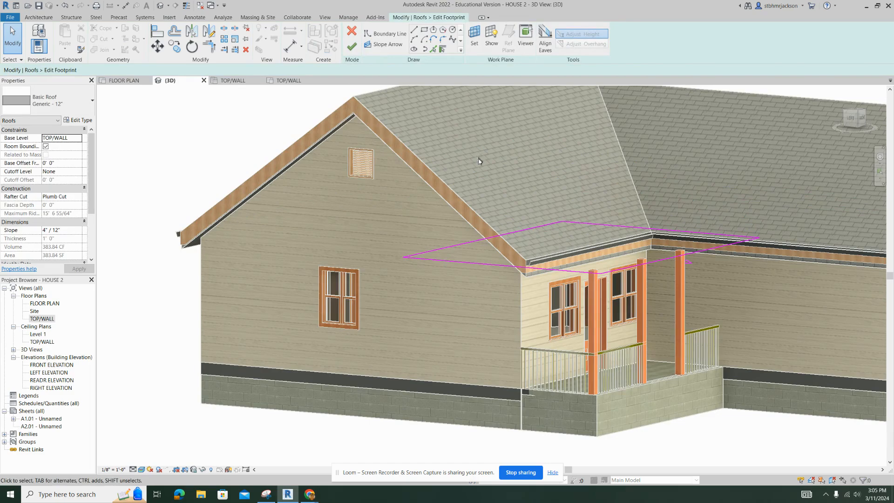
left_click(520, 234)
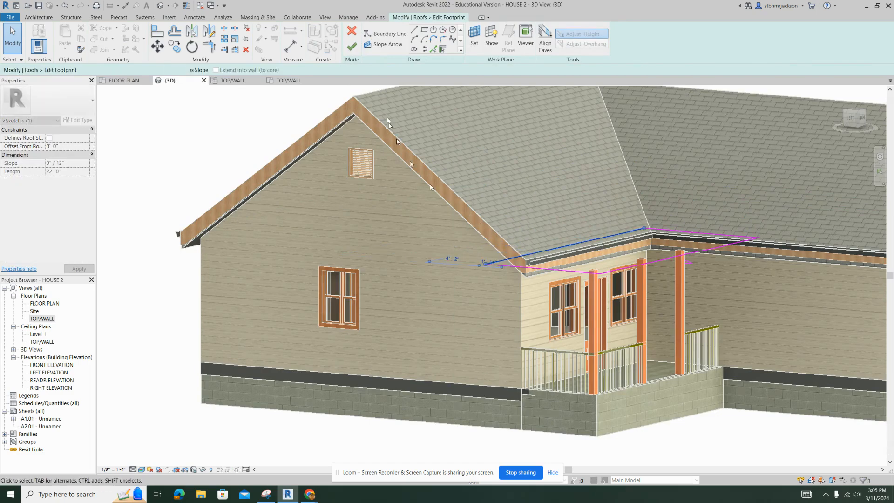
left_click(352, 46)
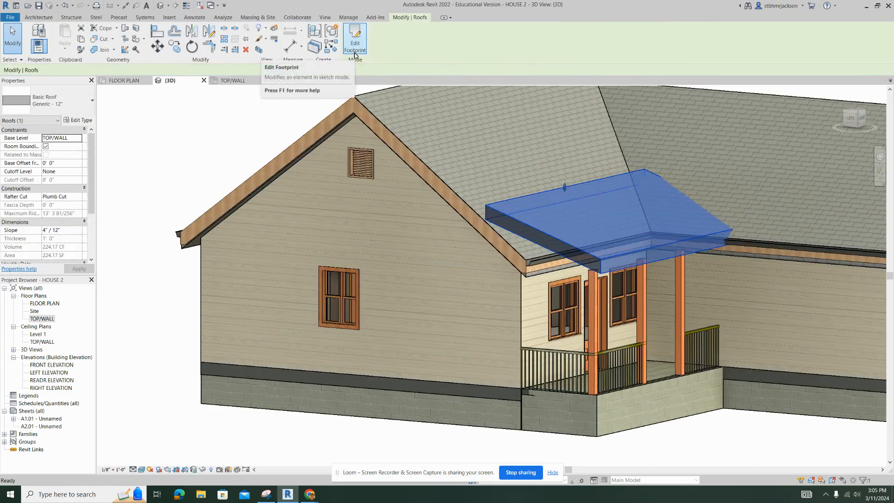
Step: Join the rear edge of the porch roof to the main roof's slope behind it with Join/Unjoin Roof
middle_click_drag(538, 298, 581, 294, "shift")
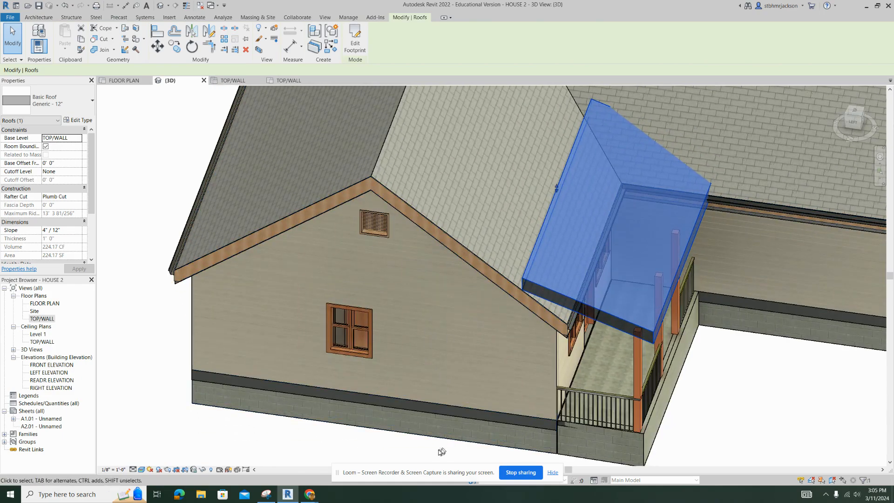
key("Escape")
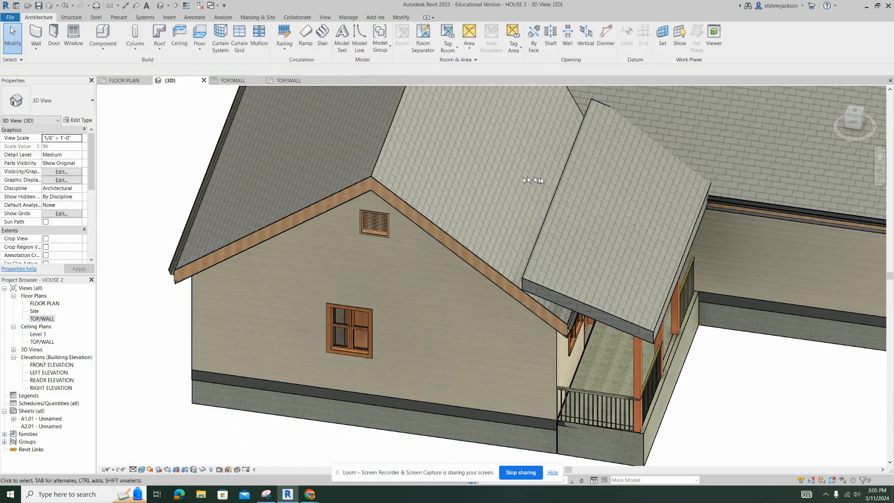
left_click(557, 193)
key("Escape")
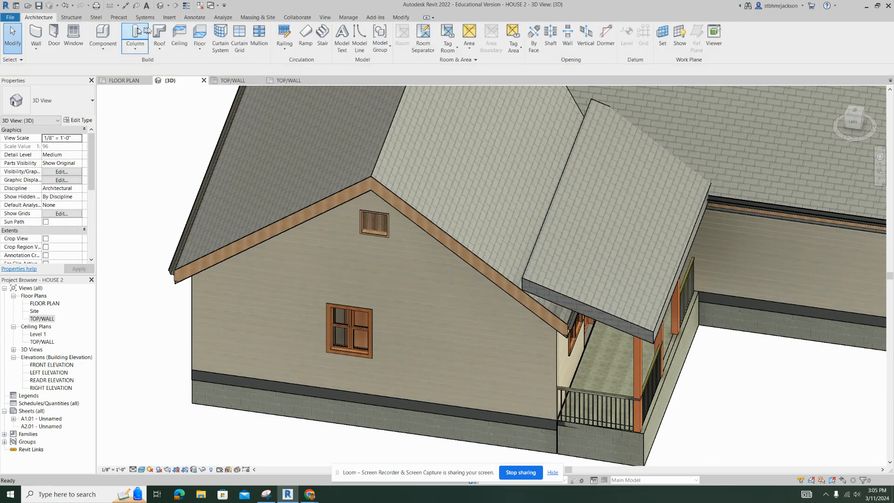
left_click(400, 18)
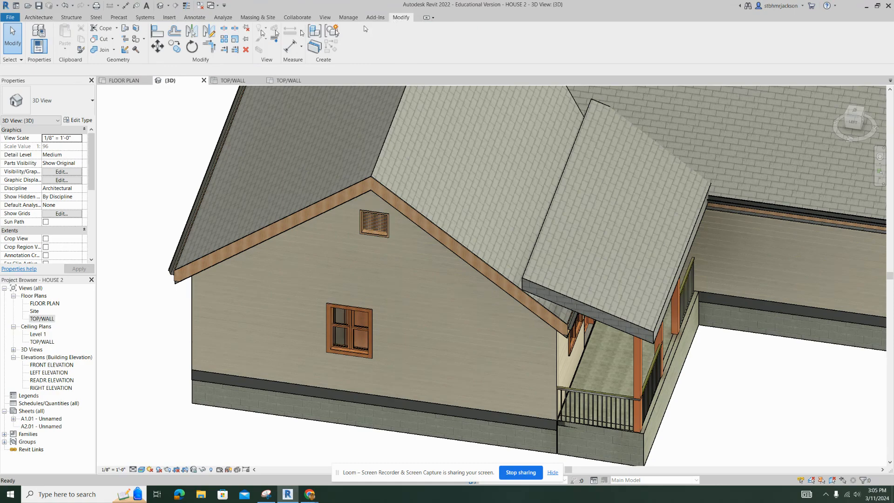
left_click(125, 29)
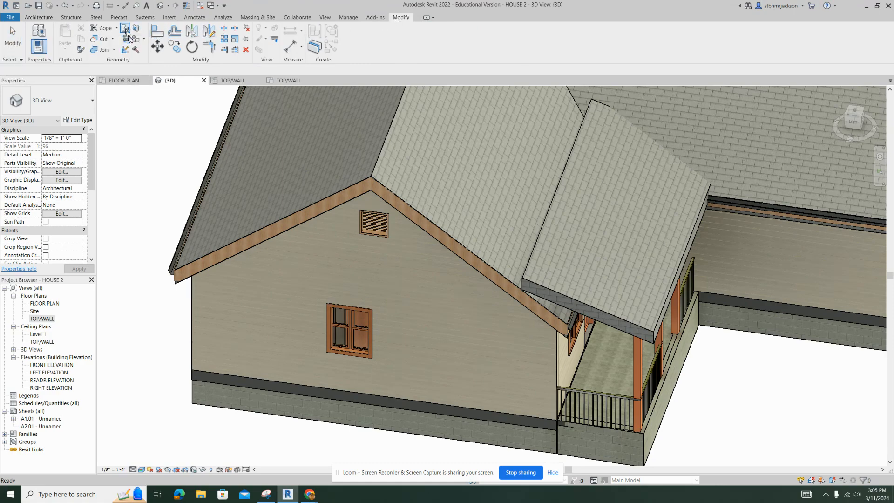
left_click(555, 196)
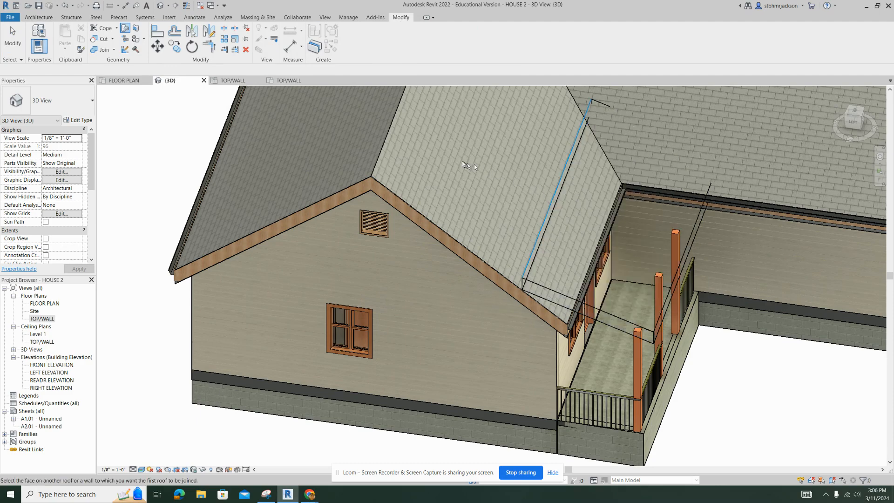
left_click(450, 149)
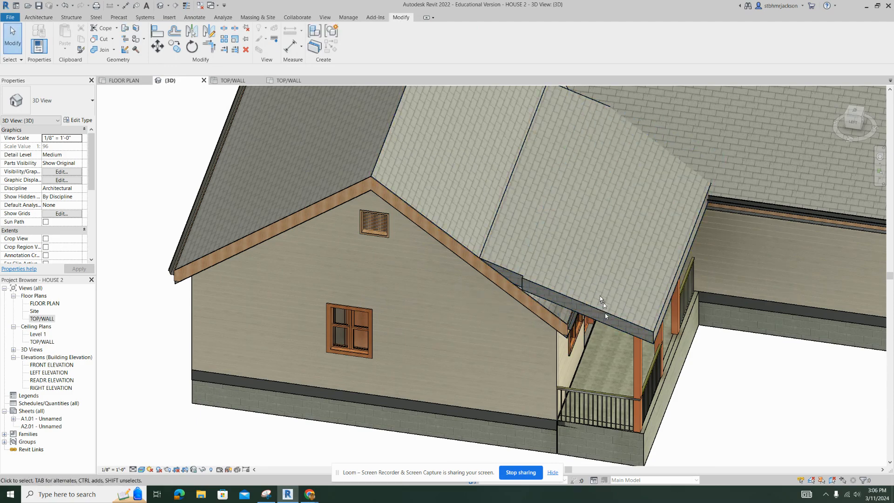
Step: Edit the porch roof's footprint by pulling its inner side edge back from the garage wing's slope toward the porch, and finish the sketch
middle_click_drag(582, 277, 451, 134, "shift")
middle_click_drag(515, 171, 714, 362)
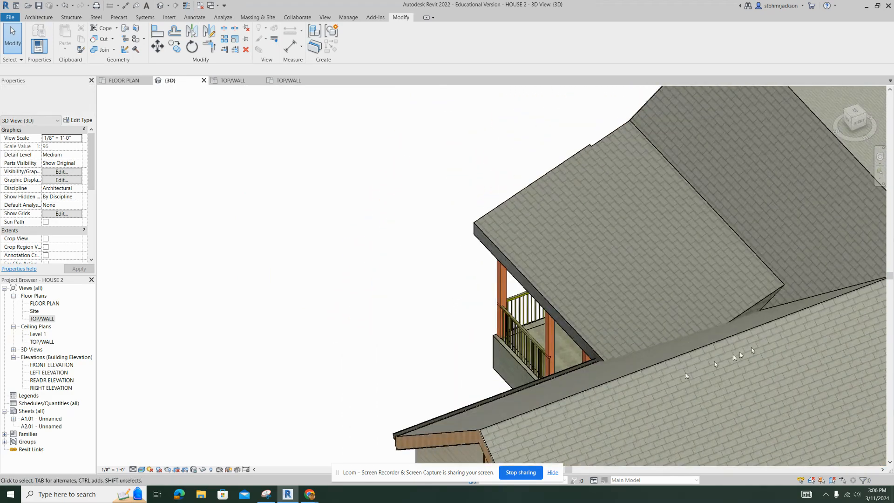
left_click(766, 298)
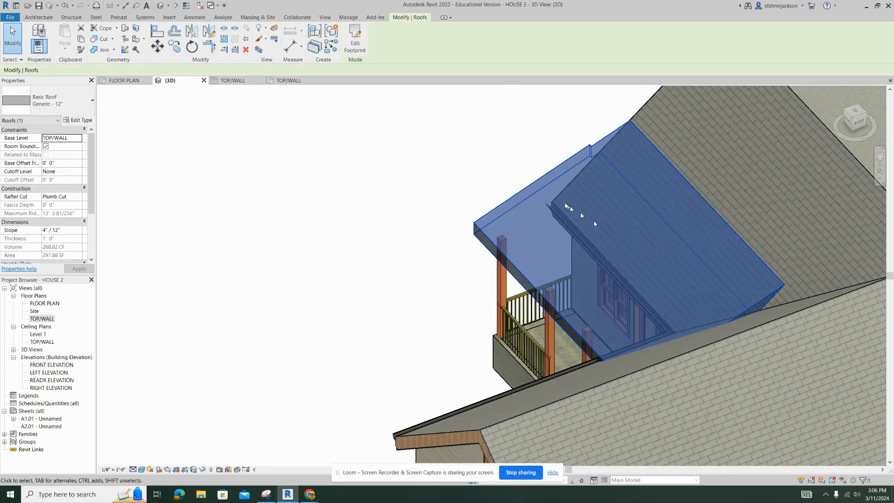
middle_click_drag(604, 228, 615, 339, "shift")
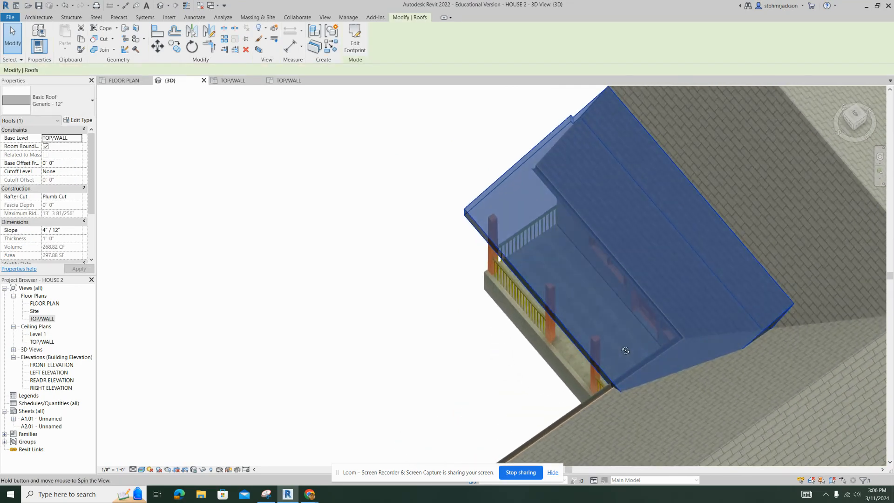
left_click(356, 41)
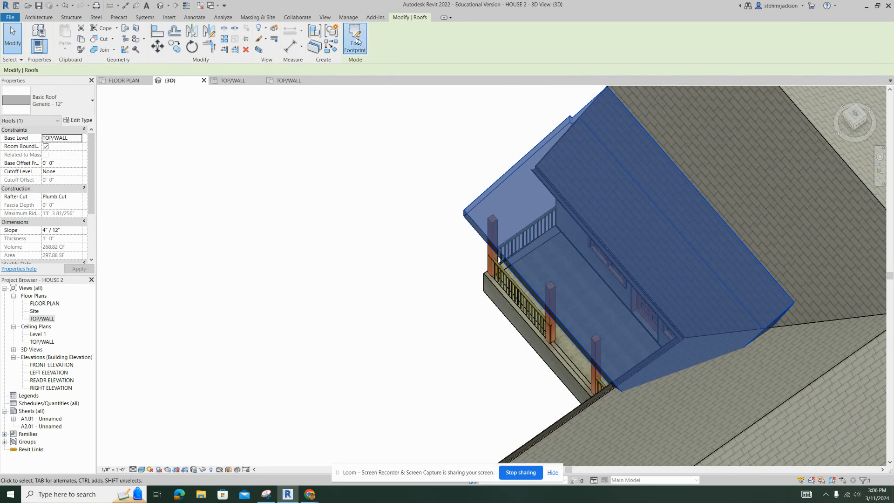
left_click(743, 373)
left_click_drag(759, 388, 768, 397)
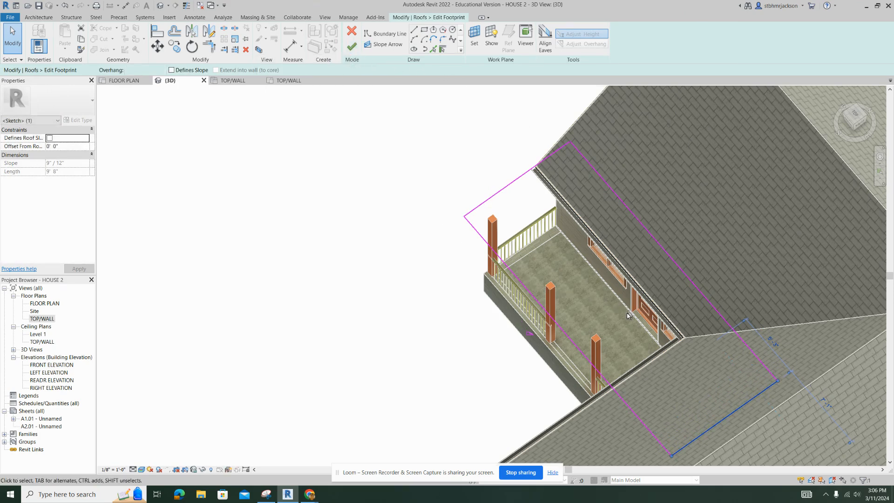
left_click_drag(722, 420, 680, 372)
left_click(409, 363)
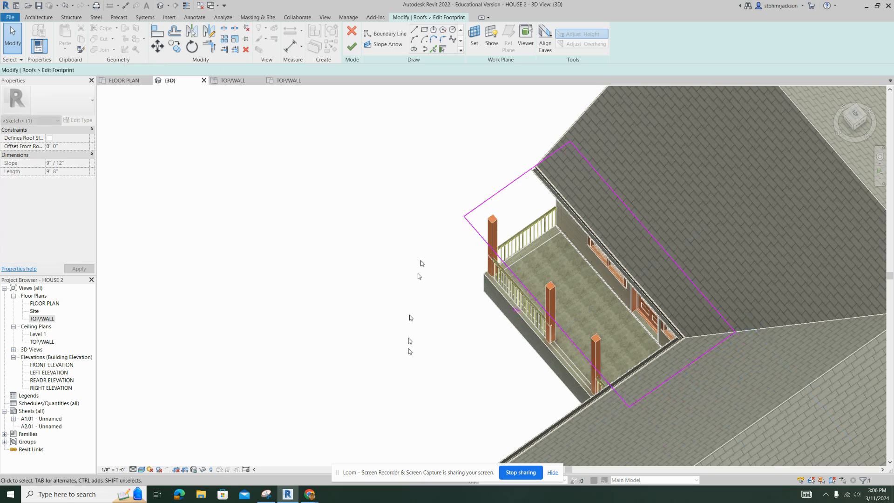
left_click(351, 50)
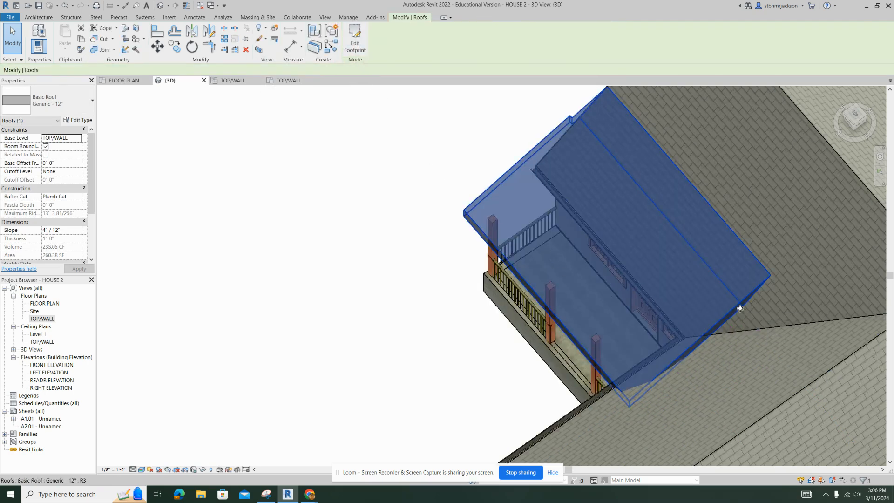
Step: Join the porch roof's inner side edge to the garage wing's roof slope with Join/Unjoin Roof
left_click(136, 29)
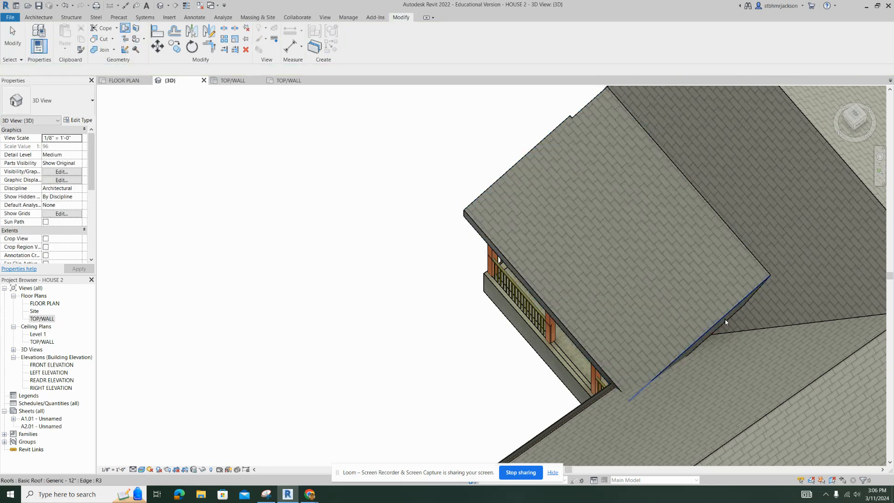
left_click(724, 319)
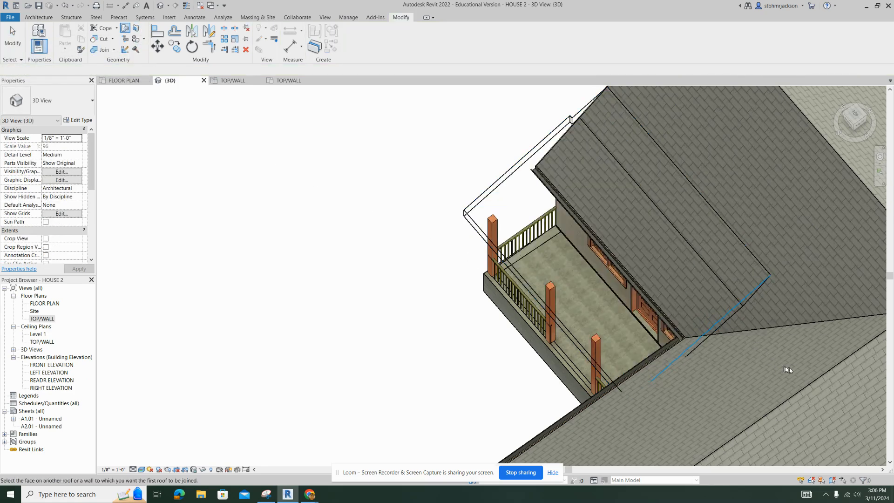
left_click(814, 379)
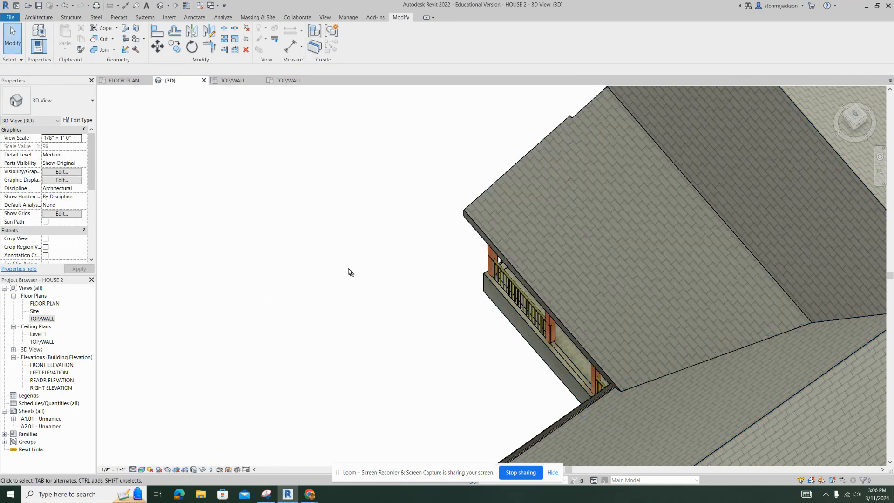
Step: Set the porch roof's base offset from its level to -0' 6" and apply it
middle_click_drag(370, 248, 592, 83, "shift")
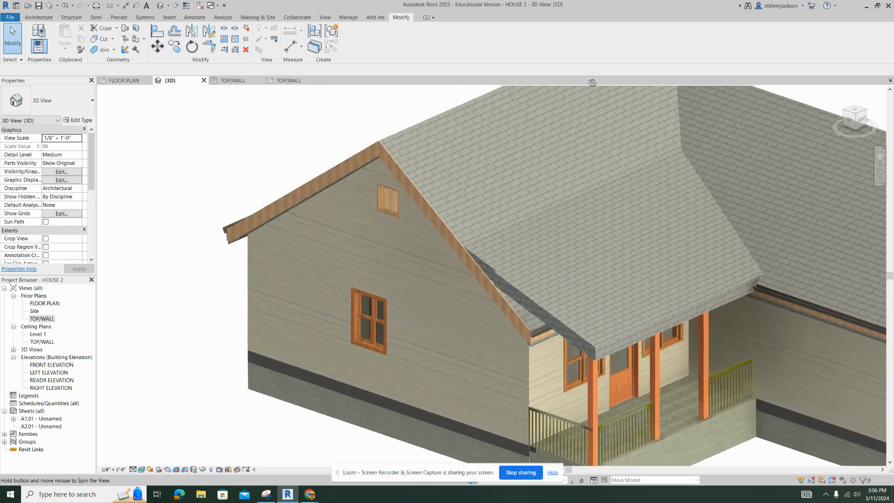
middle_click_drag(768, 314, 725, 223)
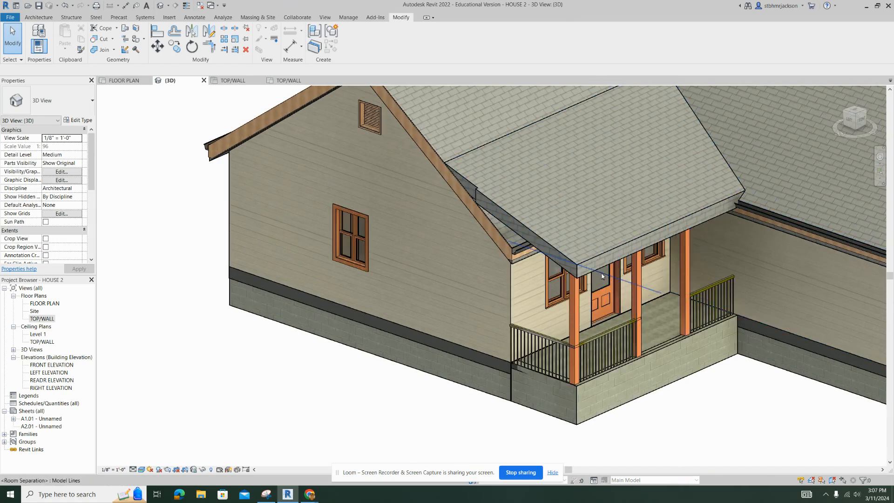
left_click(631, 238)
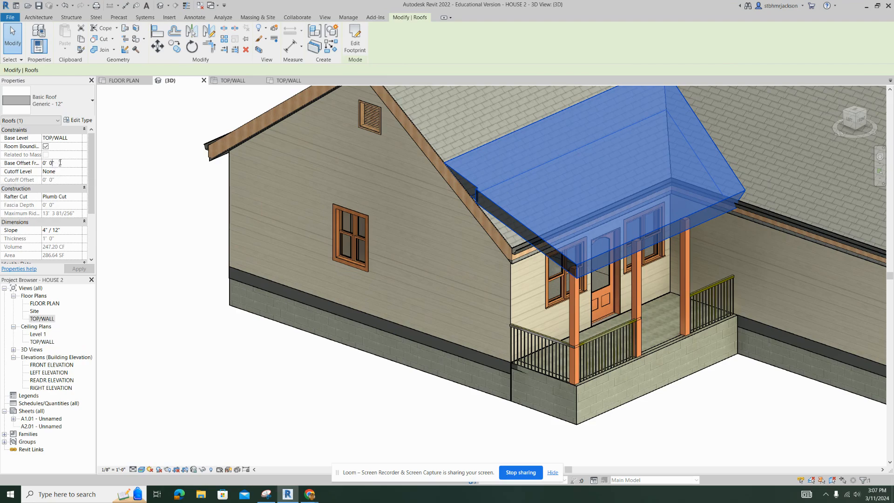
type("-6")
key("Return")
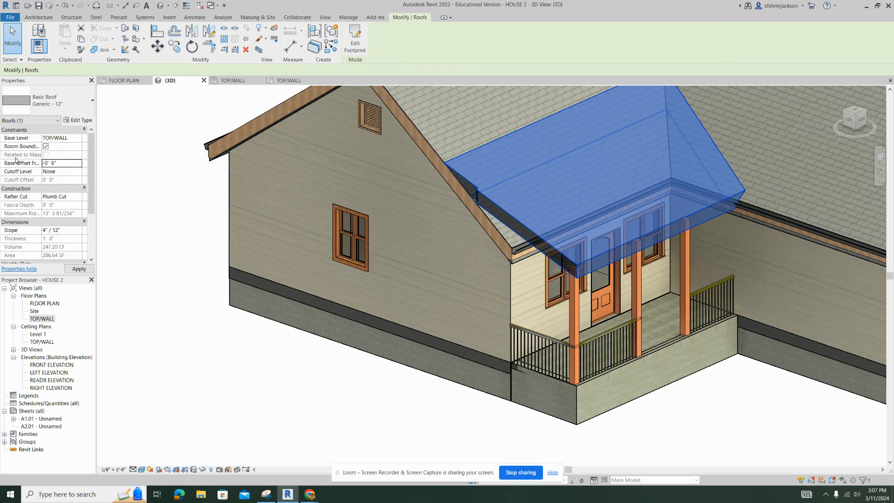
left_click(79, 269)
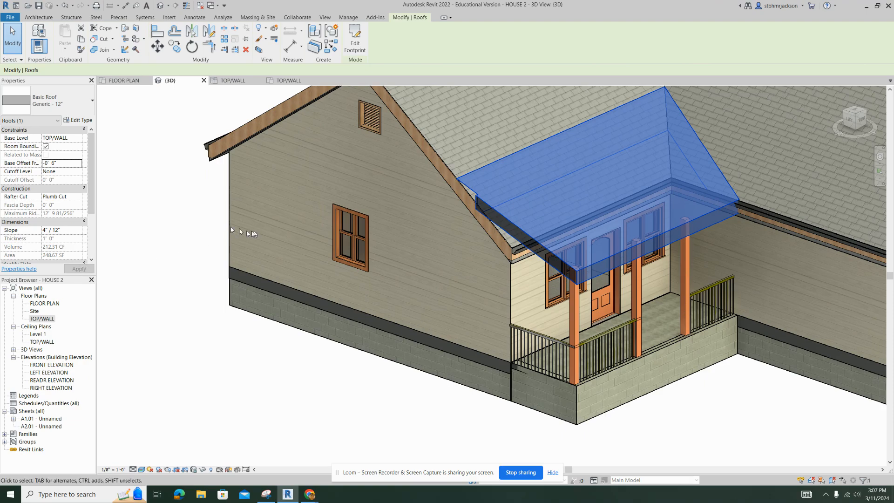
left_click(142, 215)
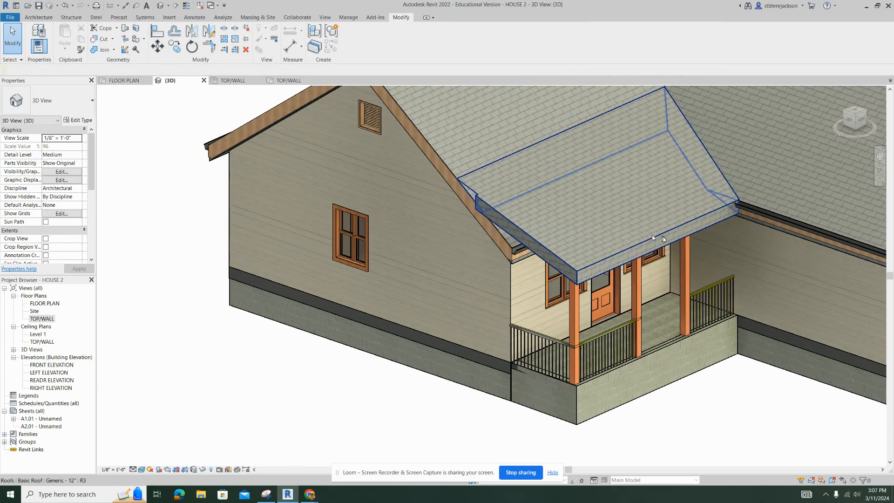
Step: Edit the porch roof's footprint by nudging its gable-end side edge slightly inward toward the door, and finish the sketch
middle_click_drag(634, 250, 483, 291, "shift")
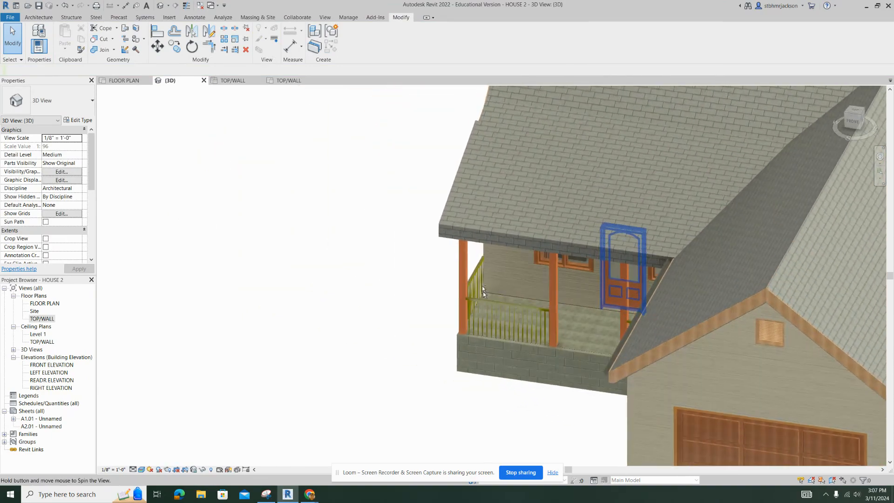
left_click(463, 158)
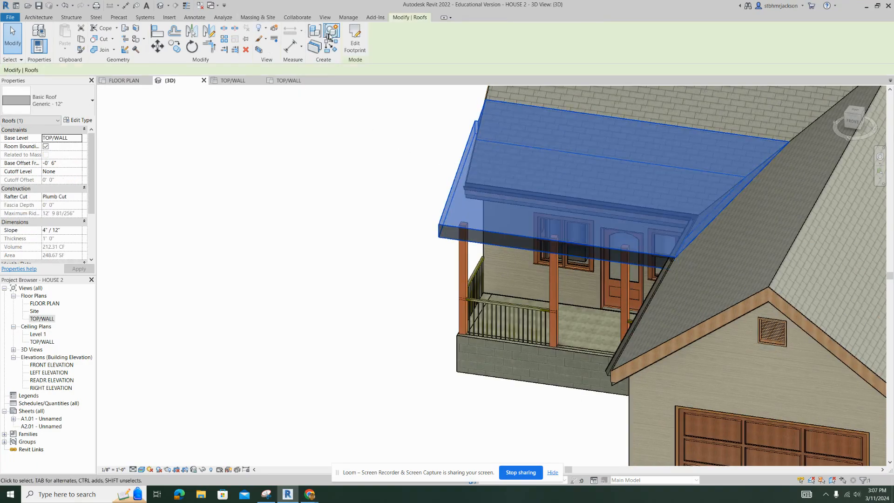
left_click(355, 42)
left_click(454, 201)
key("Right")
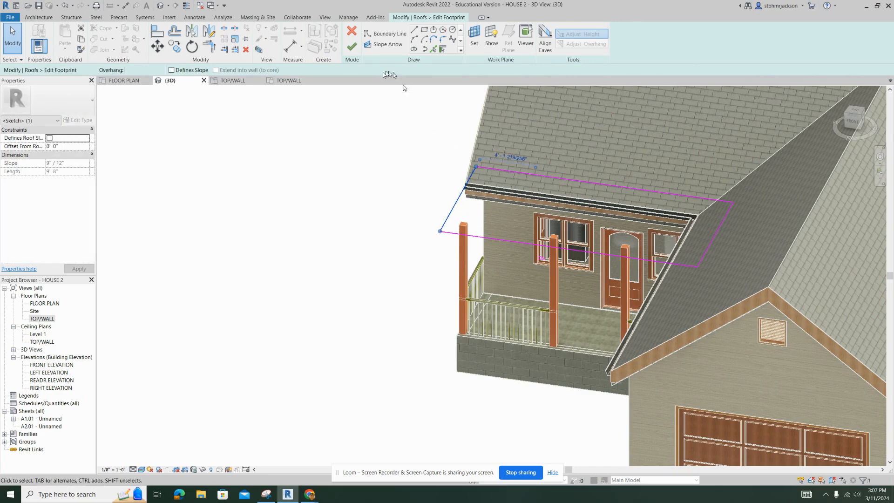
left_click(352, 47)
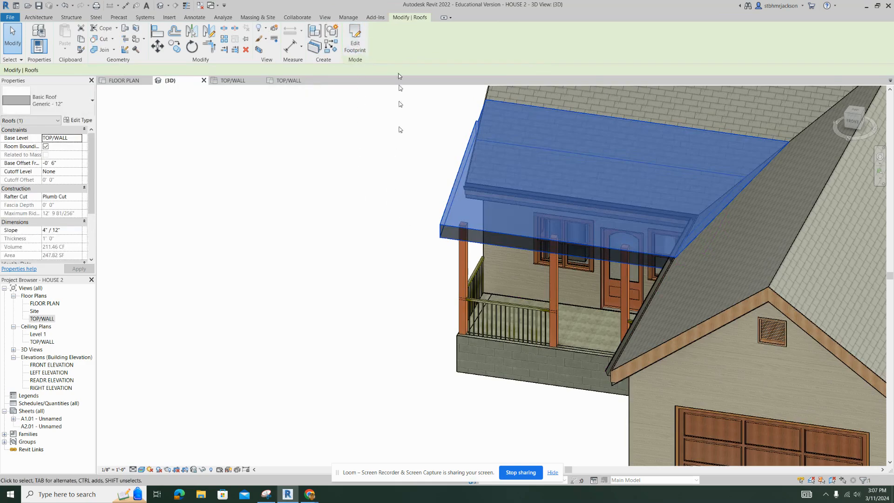
Step: Reopen the porch roof's footprint, nudge the gable-end side edge inward once more, finish the sketch and deselect the roof
left_click(354, 43)
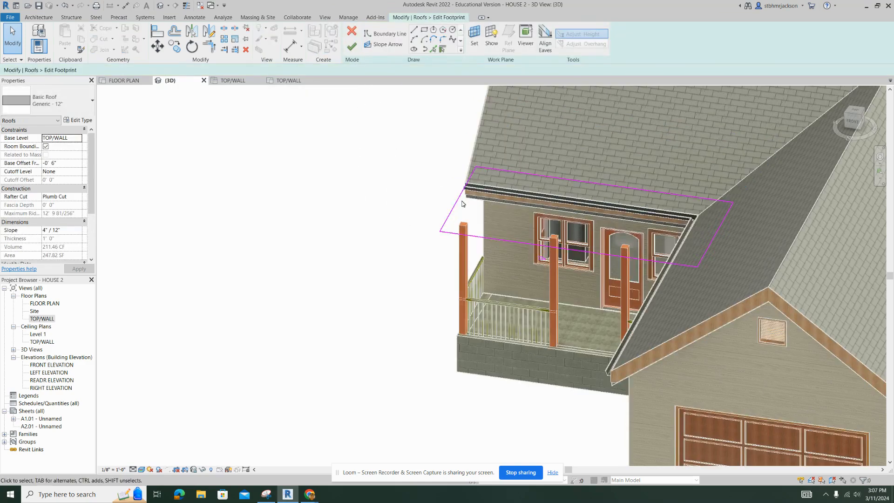
left_click(456, 200)
key("Right")
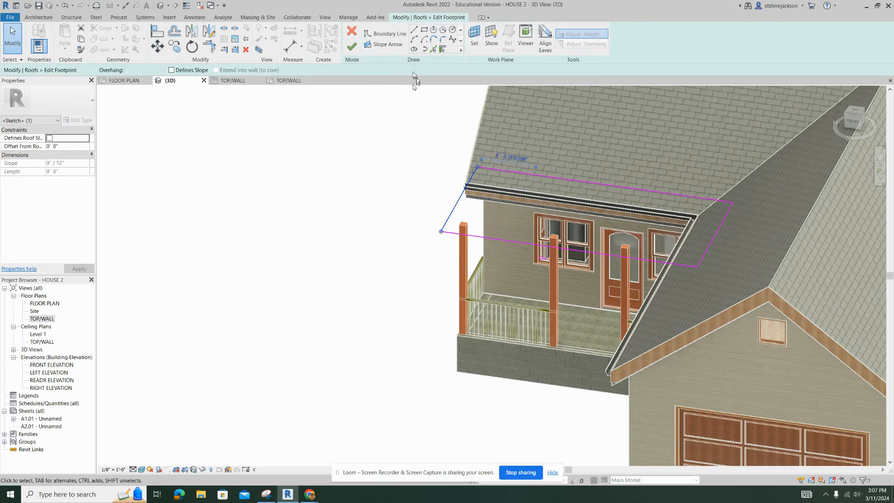
left_click(352, 46)
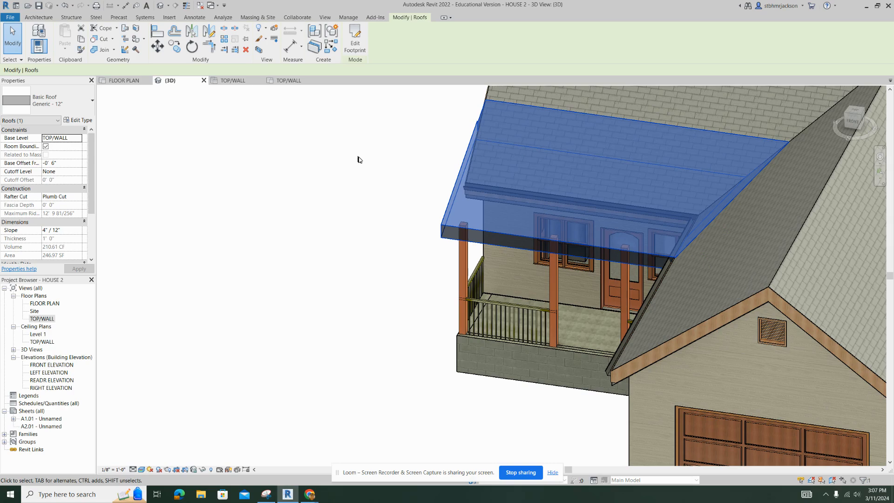
middle_click_drag(362, 178, 425, 205, "shift")
middle_click_drag(519, 217, 493, 183, "shift")
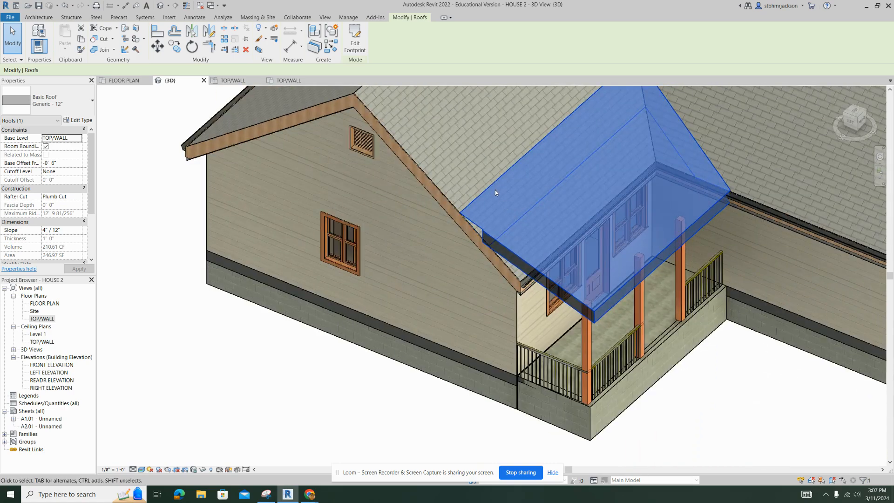
left_click(746, 380)
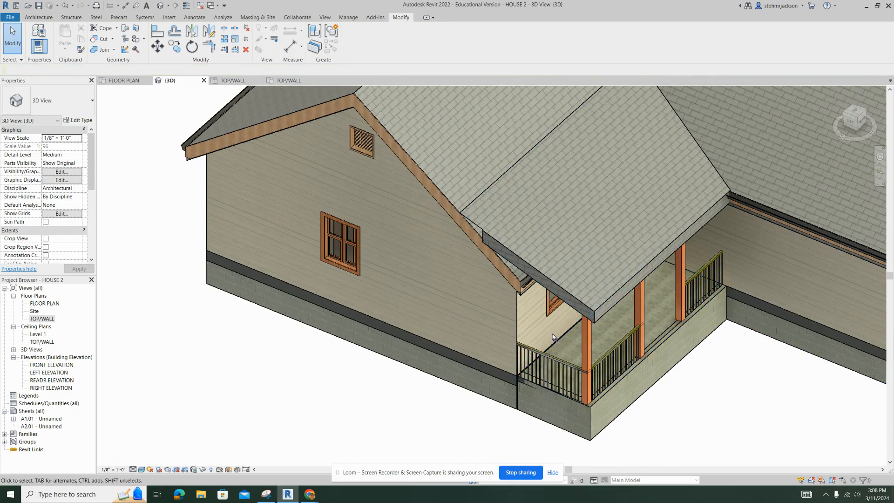
Step: Inspect the porch roof's gable-end corner, move that side edge of its footprint about 4" further inward, and finish the sketch
middle_click_drag(556, 338, 636, 277, "shift")
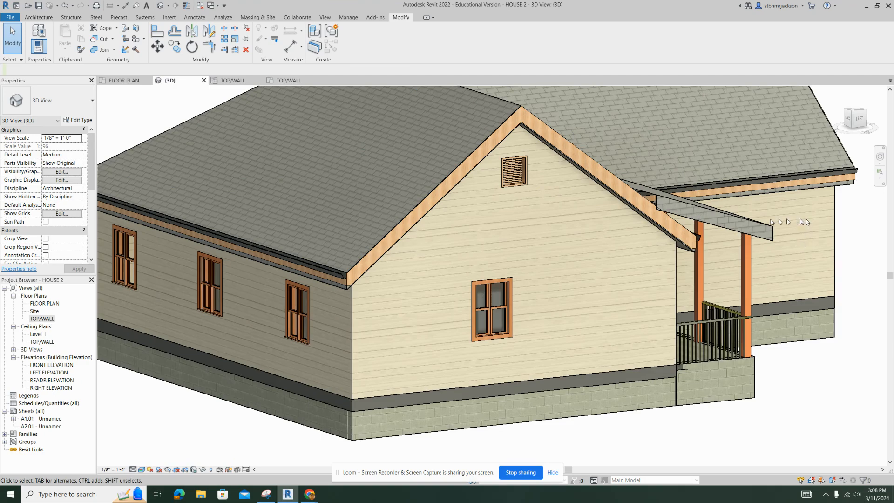
scroll(707, 214, "up", 8)
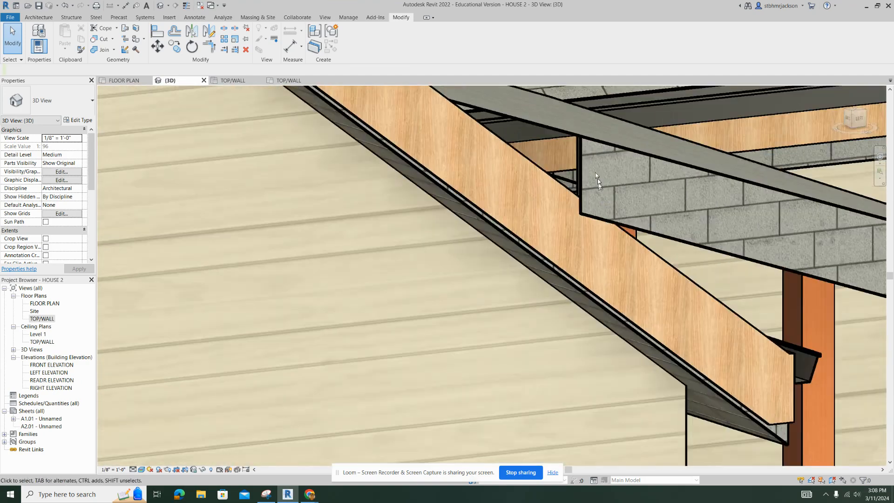
left_click(577, 168)
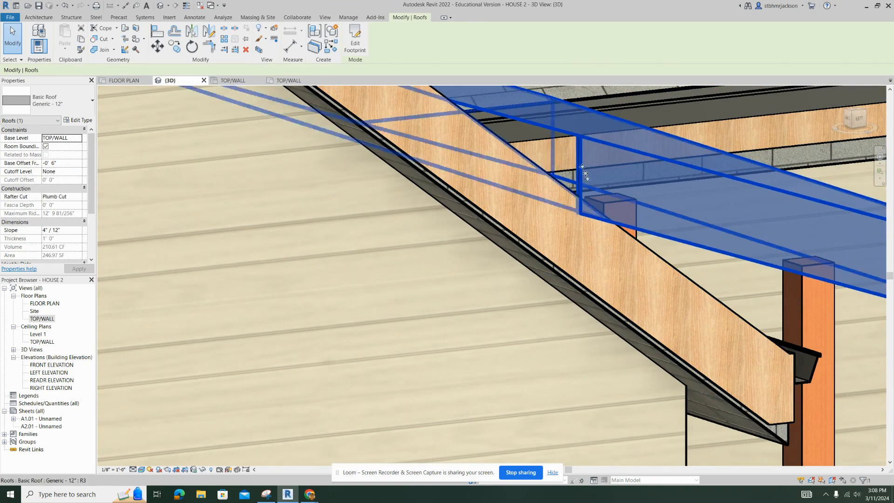
middle_click_drag(604, 196, 453, 237, "shift")
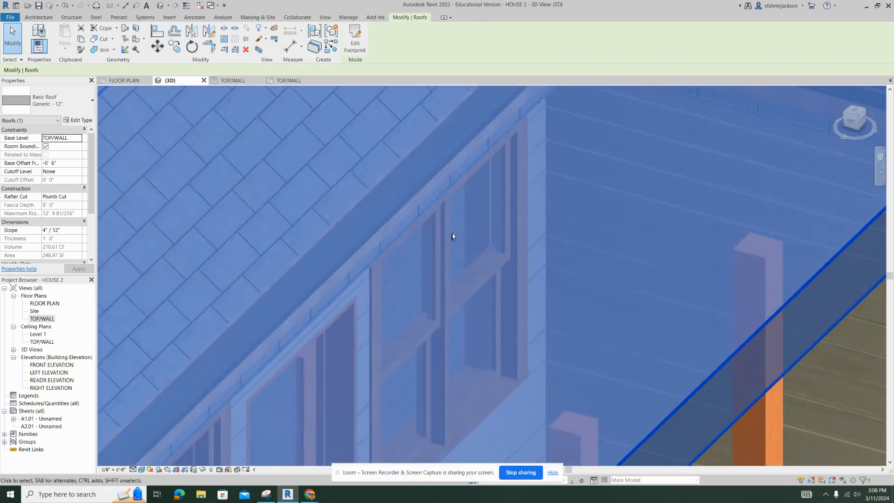
scroll(455, 233, "down", 4)
scroll(456, 232, "down", 5)
middle_click_drag(386, 270, 360, 271, "shift")
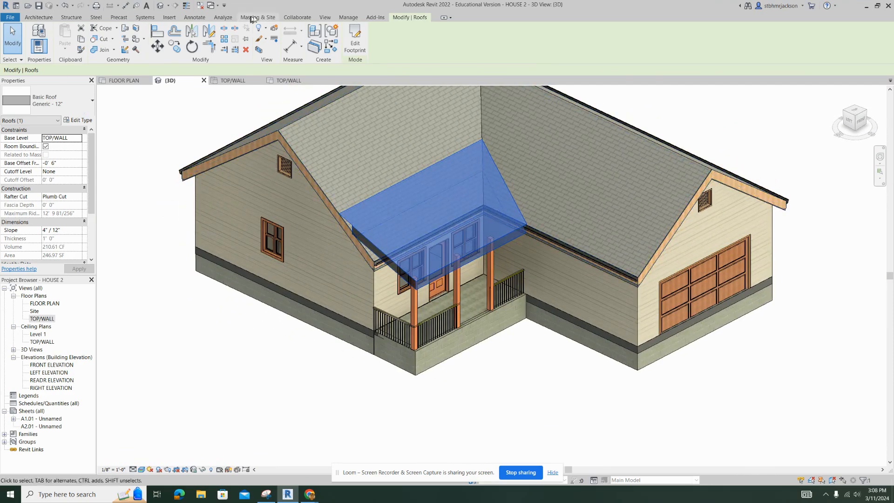
left_click(355, 40)
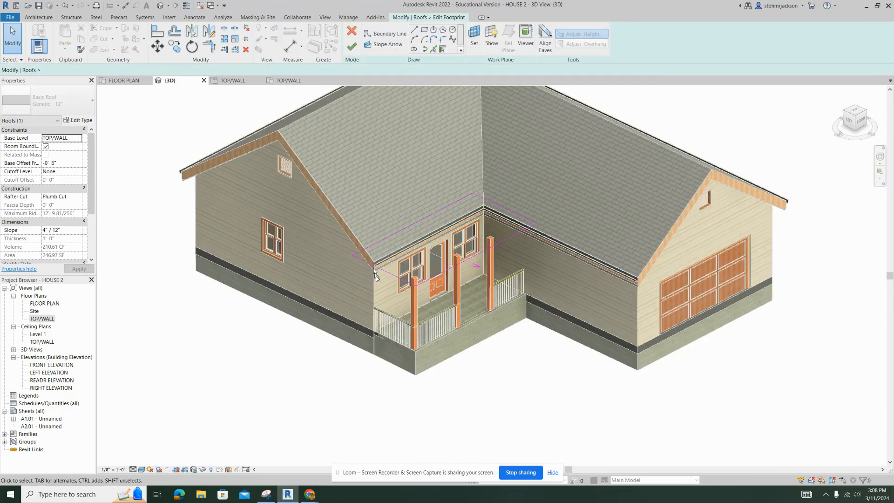
mouse_move(399, 267)
middle_mouse_down("shift")
mouse_move(370, 258)
mouse_move(320, 266)
middle_mouse_up("shift")
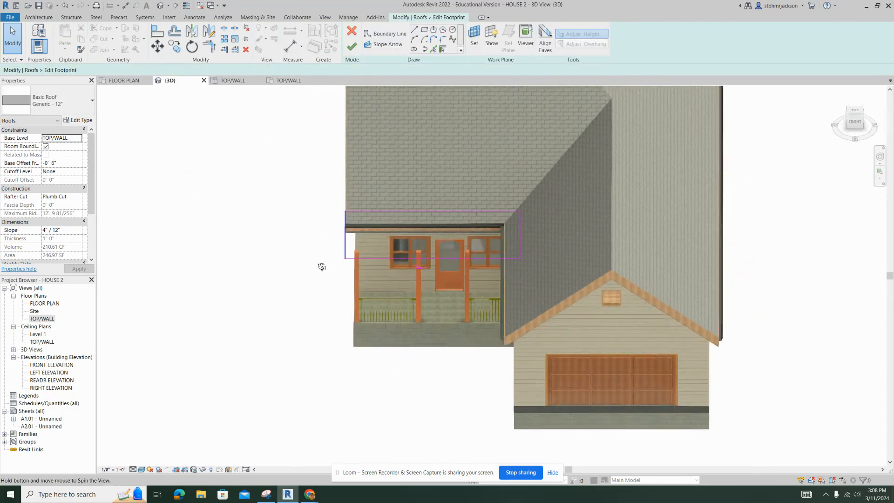
left_click(346, 235)
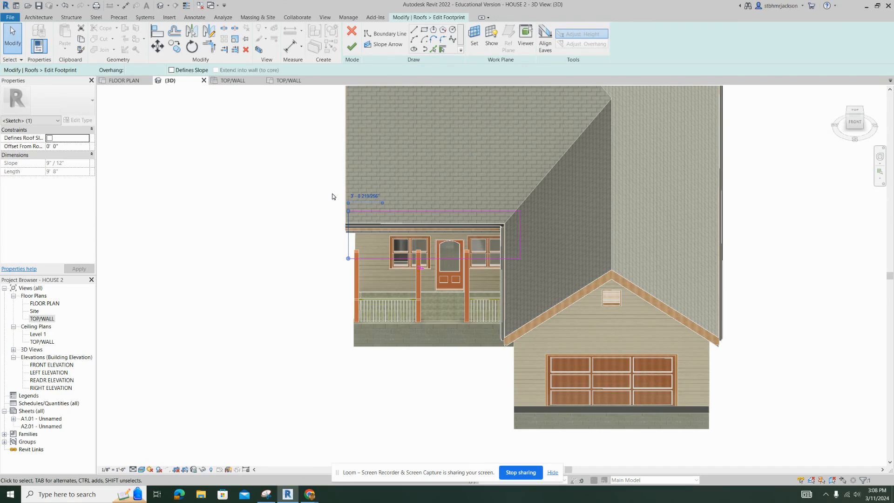
left_click(353, 47)
Step: Inspect the porch roof's gable-end corner, nudge that side edge of its footprint slightly outward, and finish the sketch
middle_click_drag(298, 279, 402, 247, "shift")
scroll(367, 217, "up", 5)
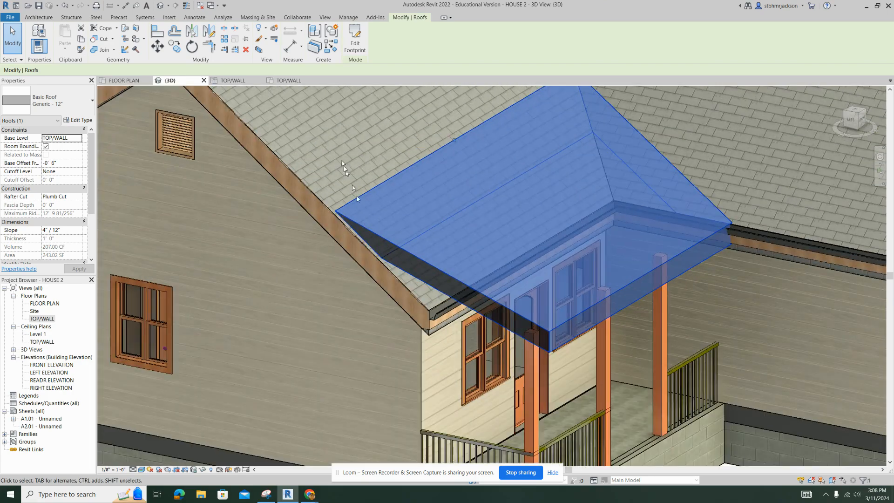
left_click(355, 39)
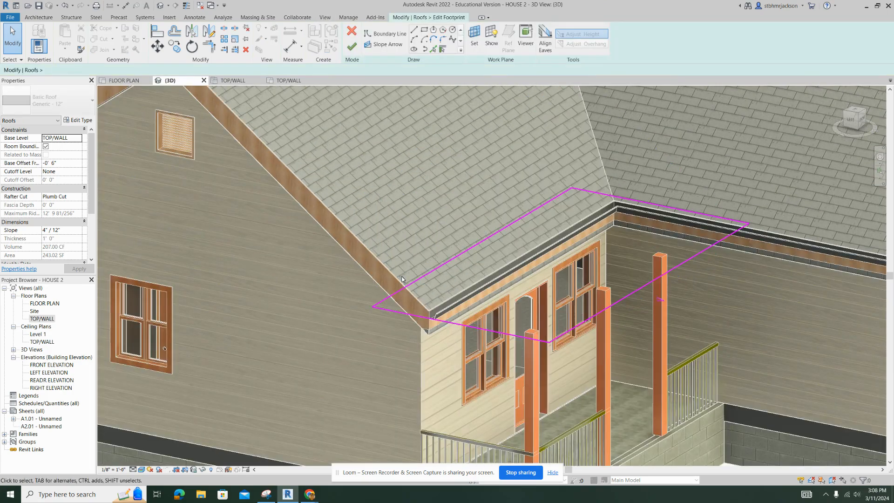
middle_click_drag(492, 352, 354, 360, "shift")
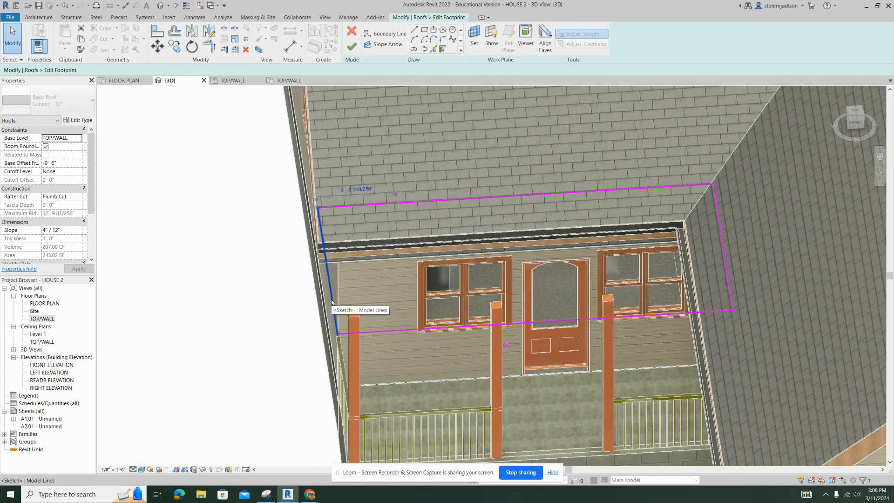
left_click(331, 300)
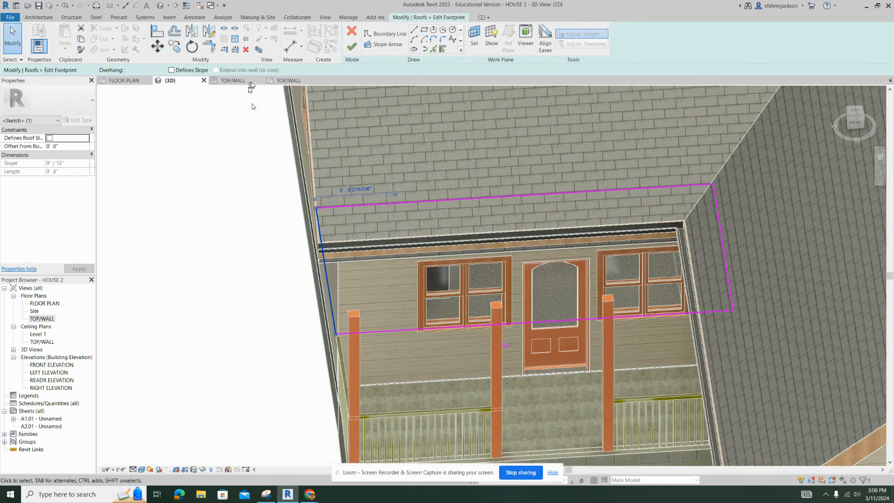
left_click(352, 46)
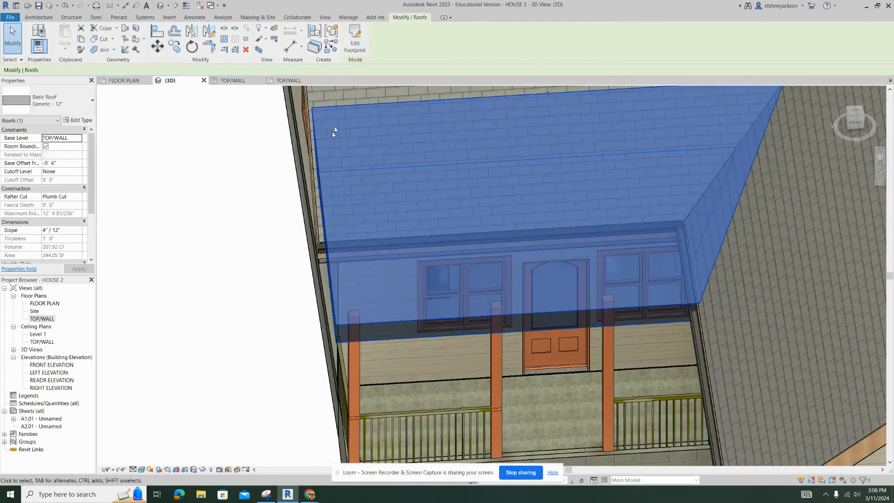
Step: Check the gap at the main roof's gable edge, move the porch roof footprint's side edge about 1" further outward, and finish the sketch
mouse_move(291, 240)
middle_mouse_down("shift")
mouse_move(410, 208)
mouse_move(443, 155)
mouse_move(467, 152)
mouse_move(408, 276)
middle_mouse_up("shift")
scroll(407, 276, "up", 8)
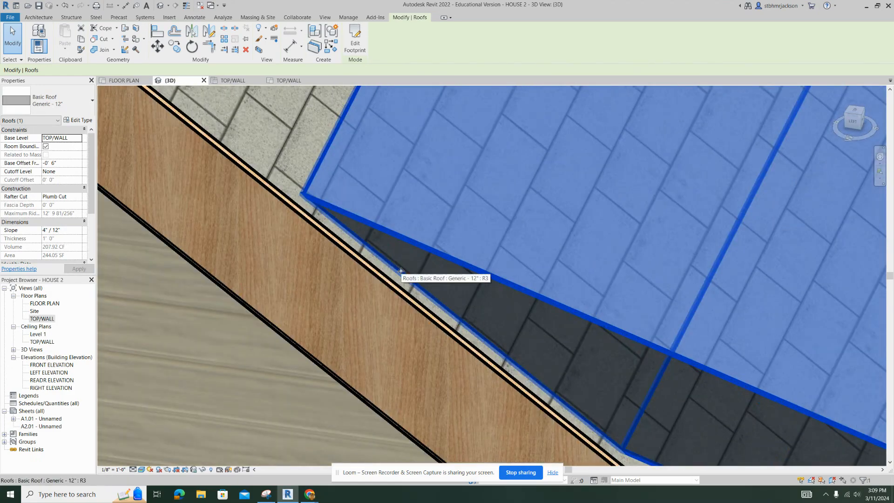
left_click(354, 38)
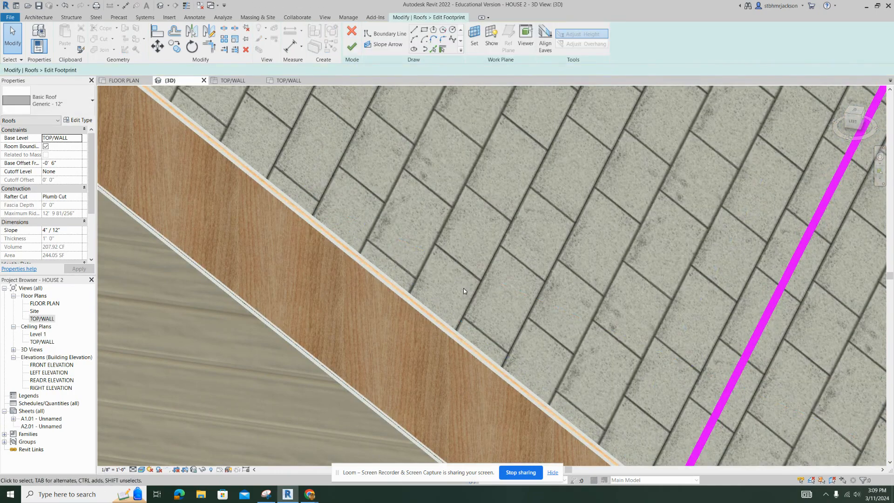
scroll(525, 409, "down", 6)
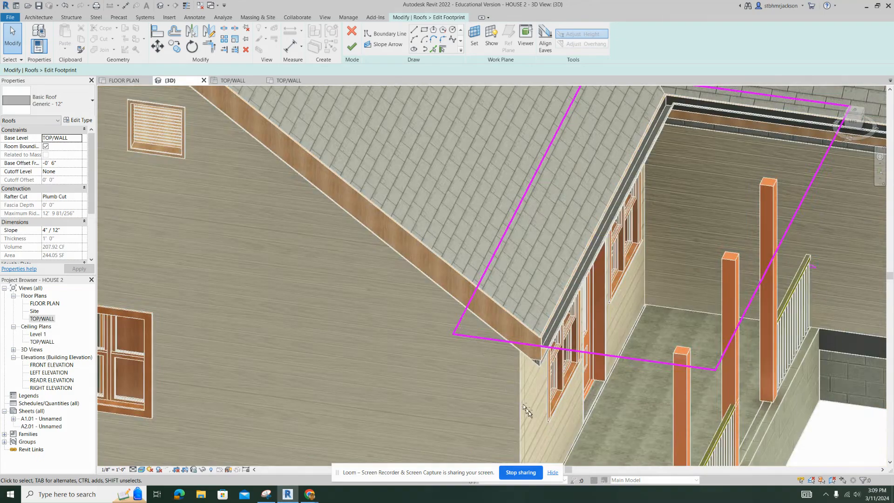
middle_click_drag(518, 368, 388, 358, "shift")
left_click(345, 274)
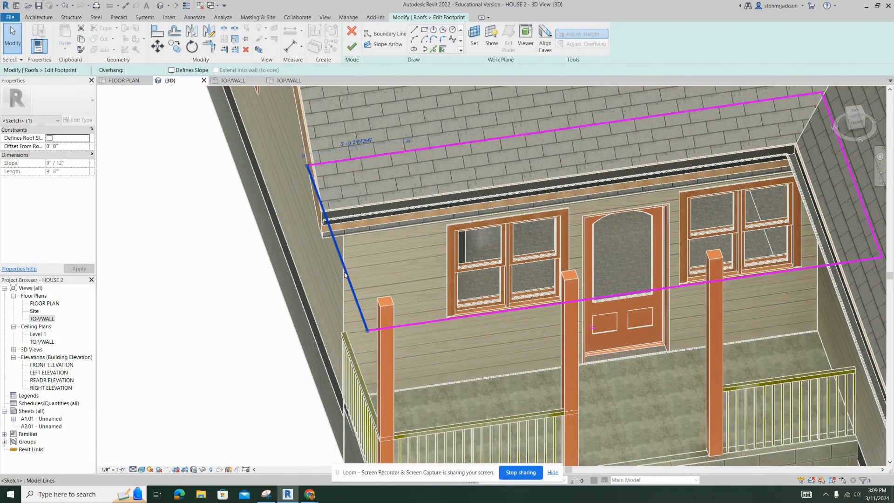
left_click_drag(345, 274, 345, 272)
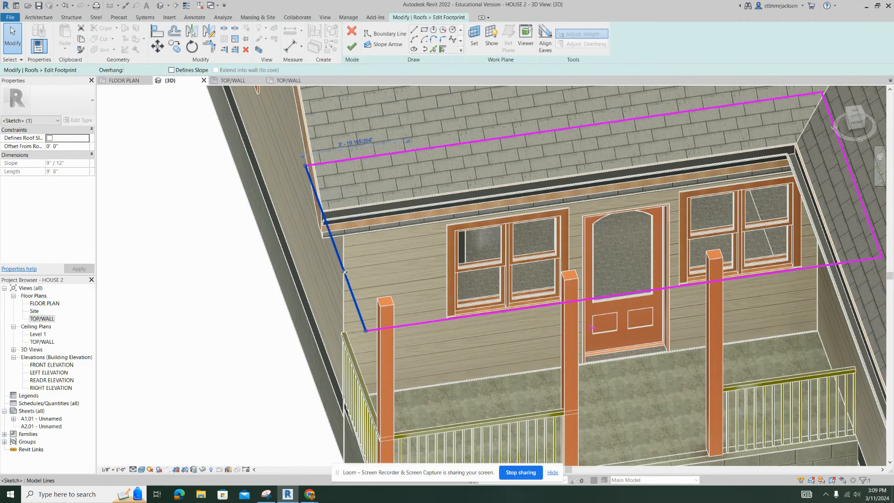
left_click(351, 46)
Step: Attach the tops of the three 6X6 porch columns to the porch roof
middle_click_drag(304, 278, 469, 301, "shift")
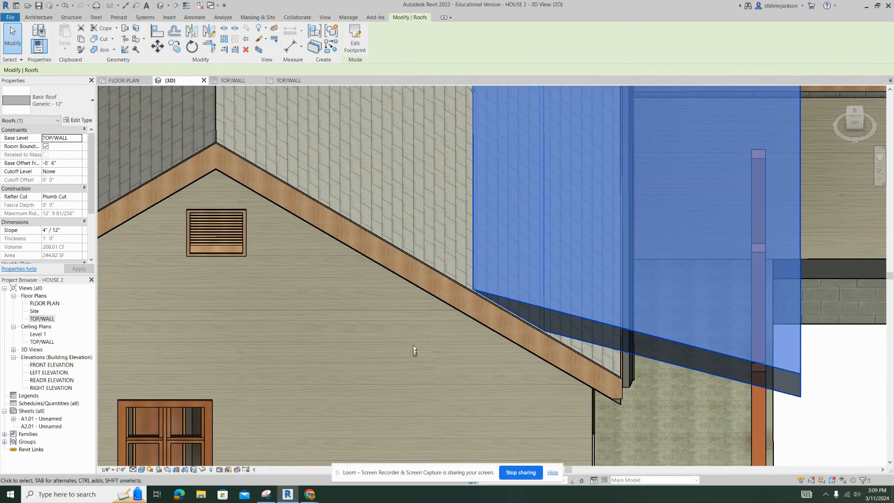
scroll(437, 250, "down", 5)
middle_click_drag(436, 250, 478, 150, "shift")
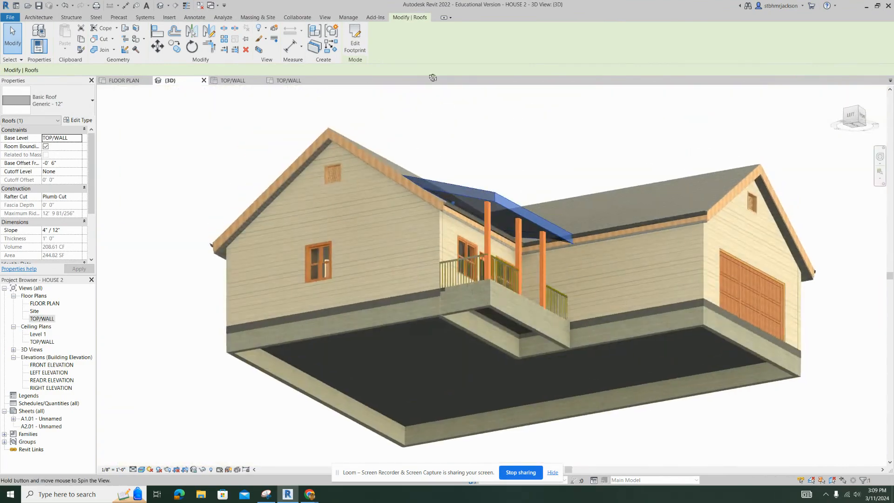
left_click(487, 229)
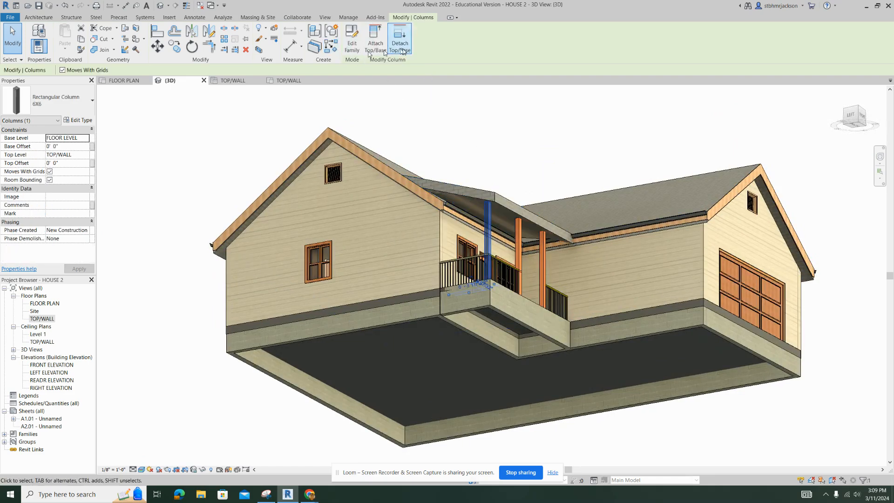
left_click(376, 41)
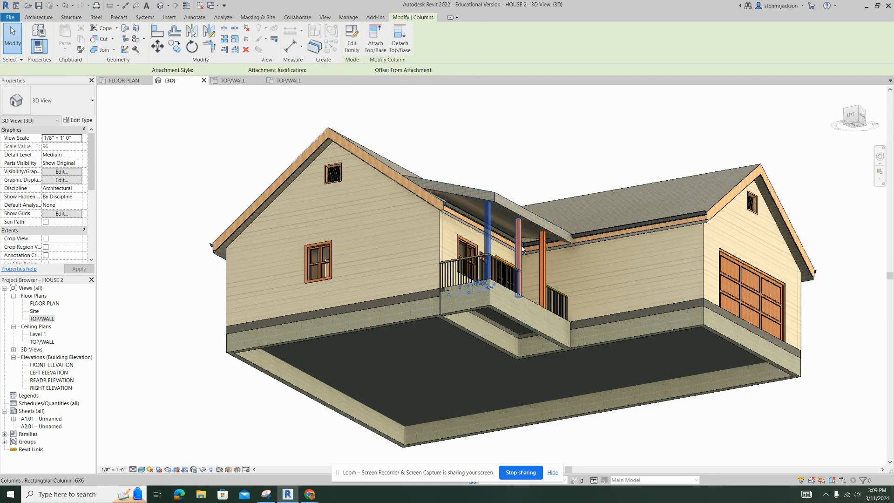
left_click(500, 208)
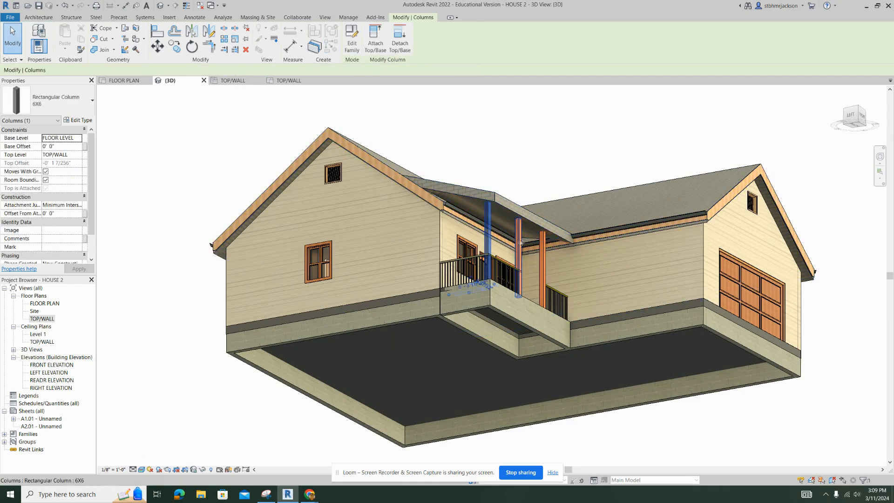
left_click(376, 41)
left_click(503, 205)
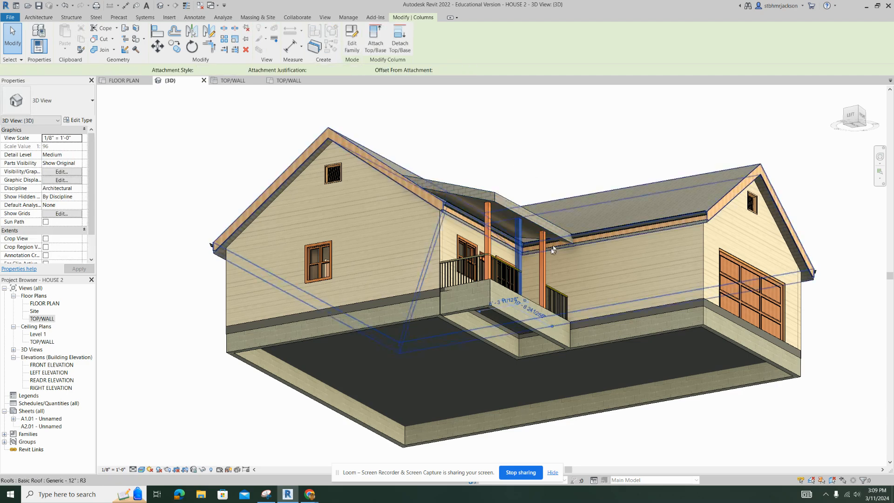
left_click(376, 41)
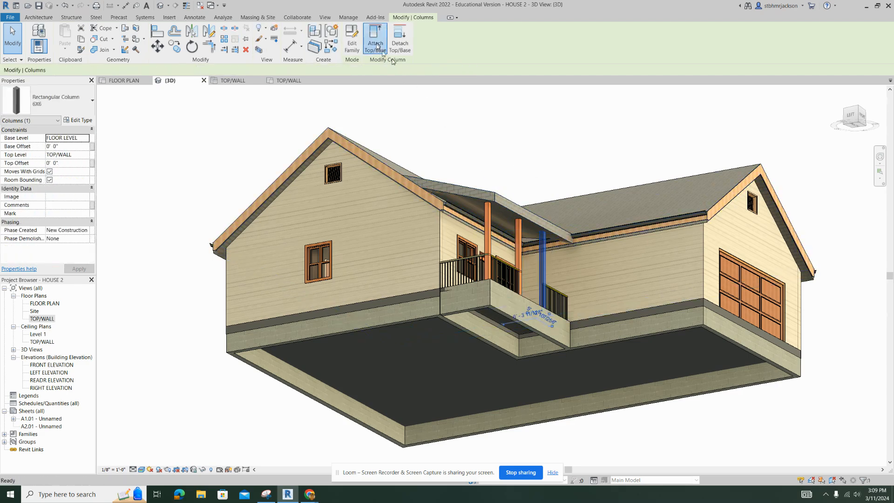
left_click(528, 217)
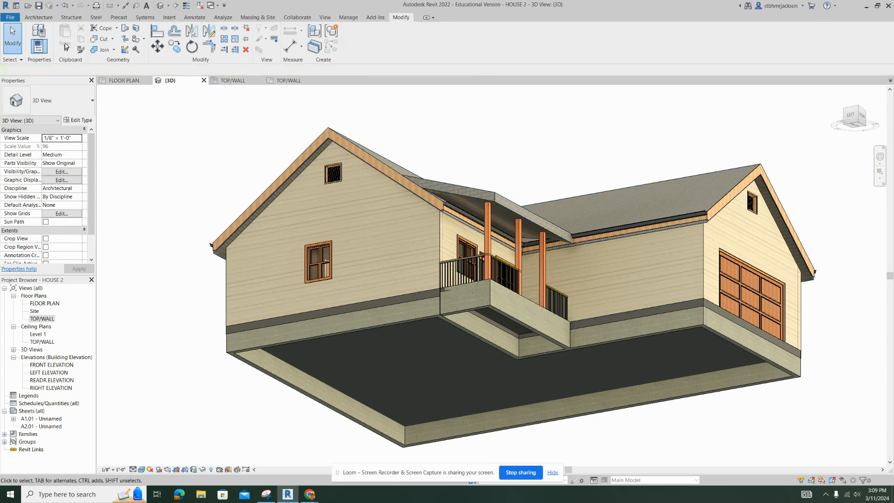
Step: Place a Fascia-Flat 1x12 roof fascia on the porch roof's gable-end and front edges
left_click(47, 18)
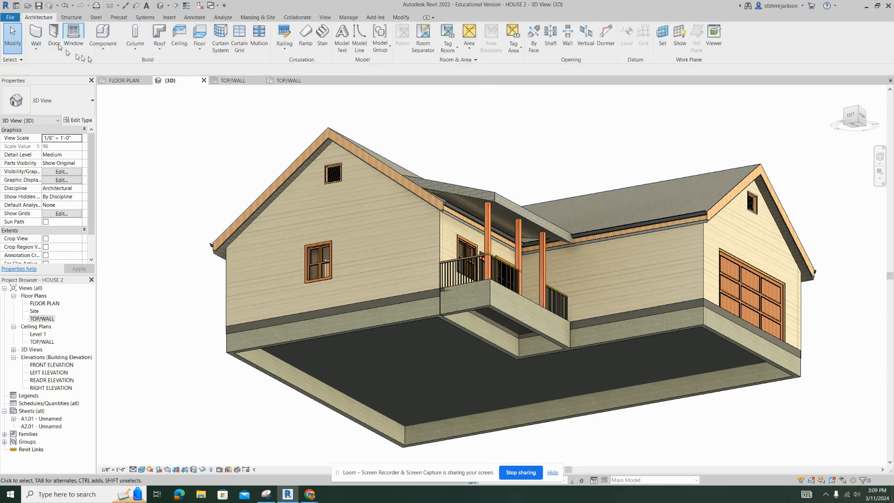
left_click(162, 49)
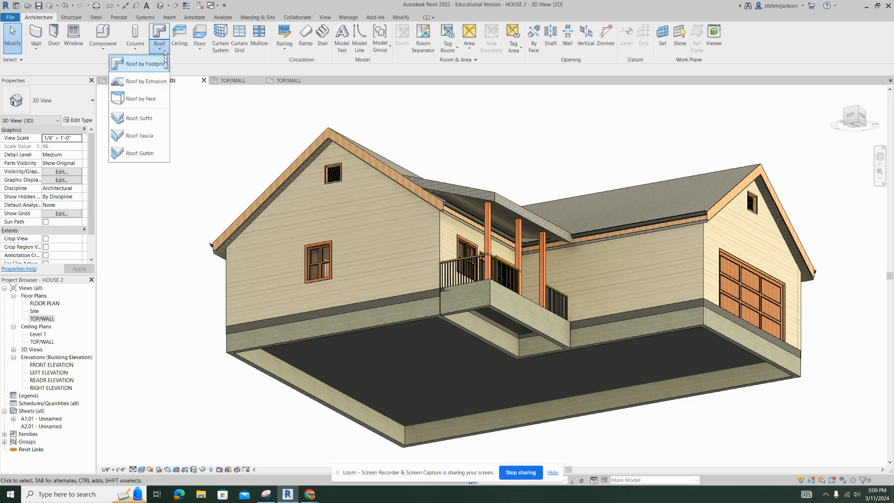
left_click(142, 136)
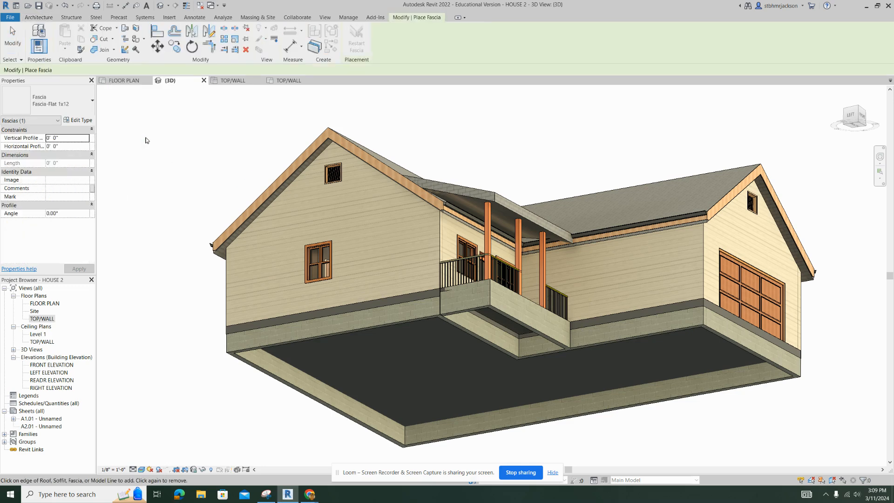
left_click(462, 187)
left_click(514, 204)
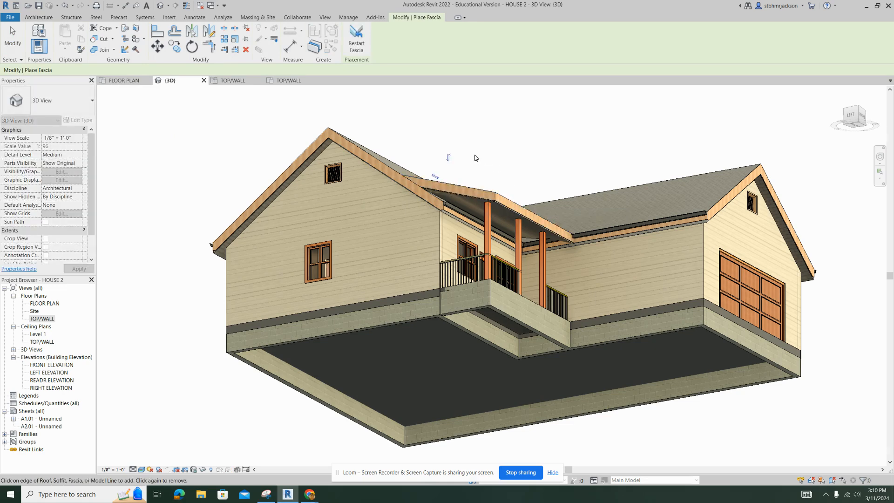
Step: Place a Gutter - Bevel 5" x 5" along the porch roof's front eave
middle_click_drag(476, 158, 465, 371, "shift")
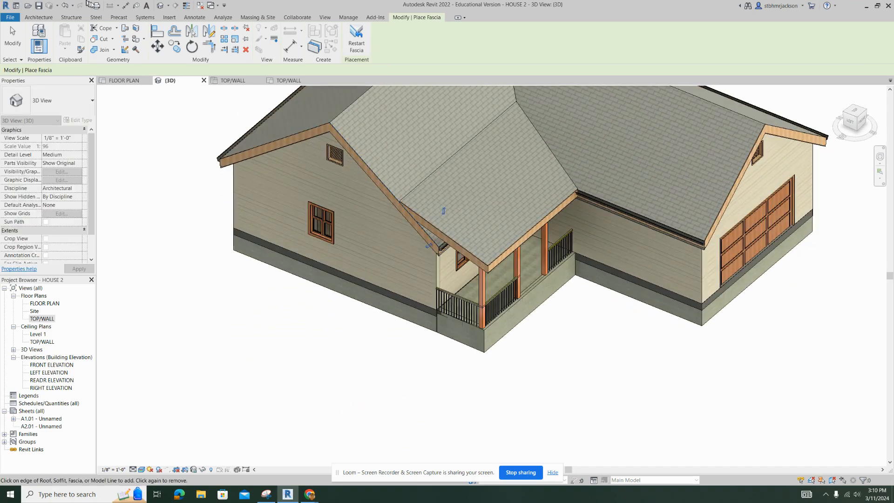
left_click(39, 18)
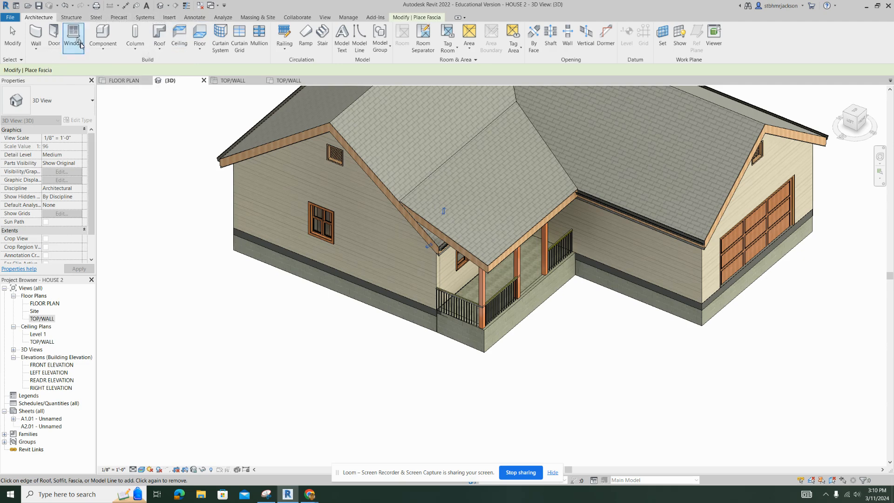
left_click(159, 47)
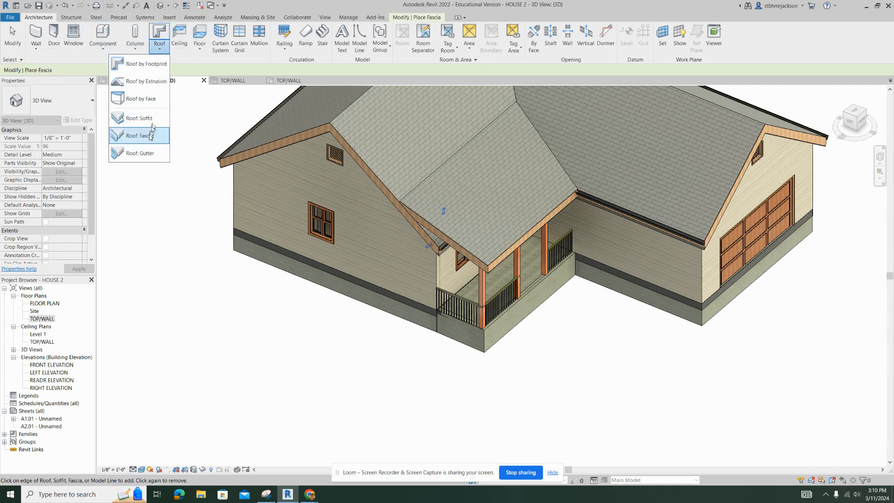
left_click(149, 153)
left_click(615, 218)
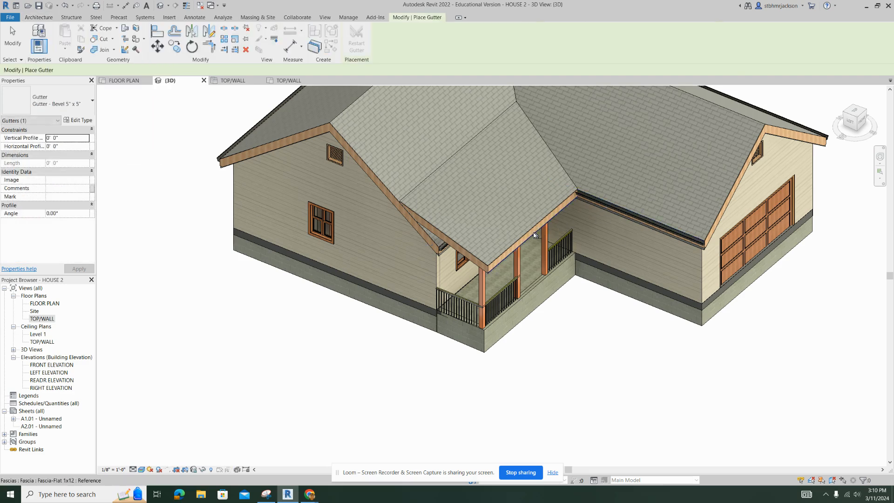
left_click(531, 228)
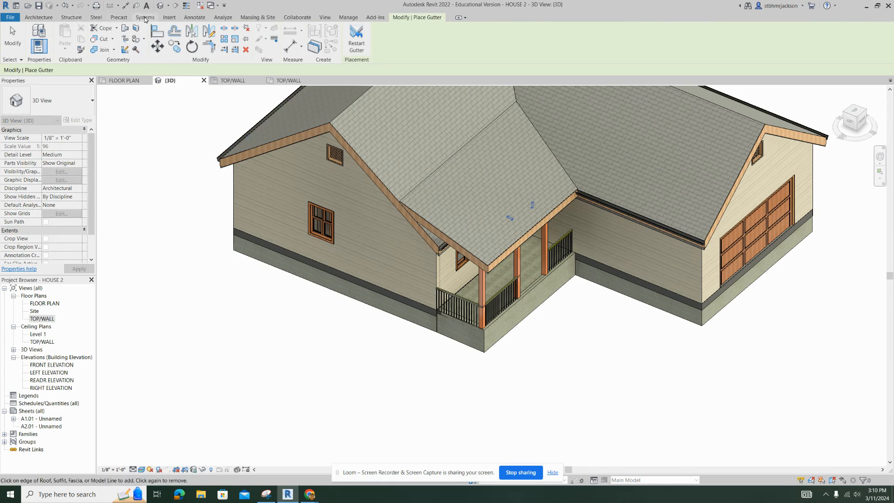
Step: Try the roof gutter placement again along the porch's front fascia and examine the eave from the front and side
left_click(45, 18)
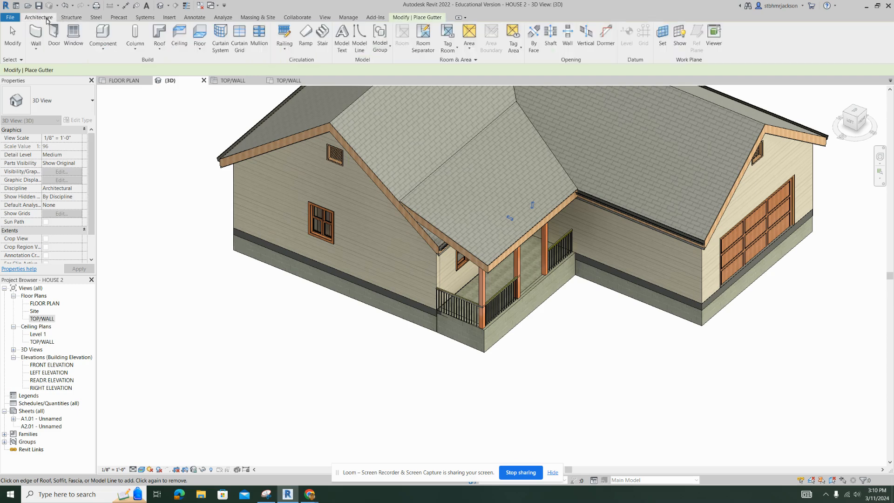
left_click(159, 48)
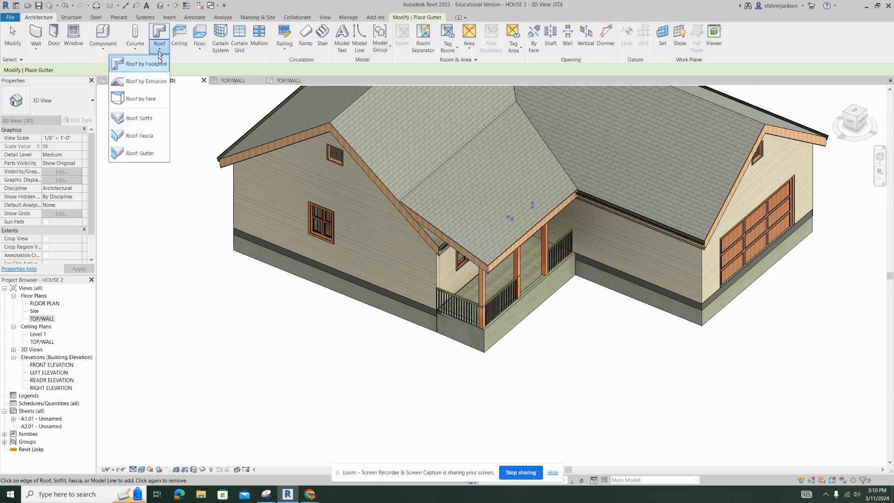
left_click(149, 154)
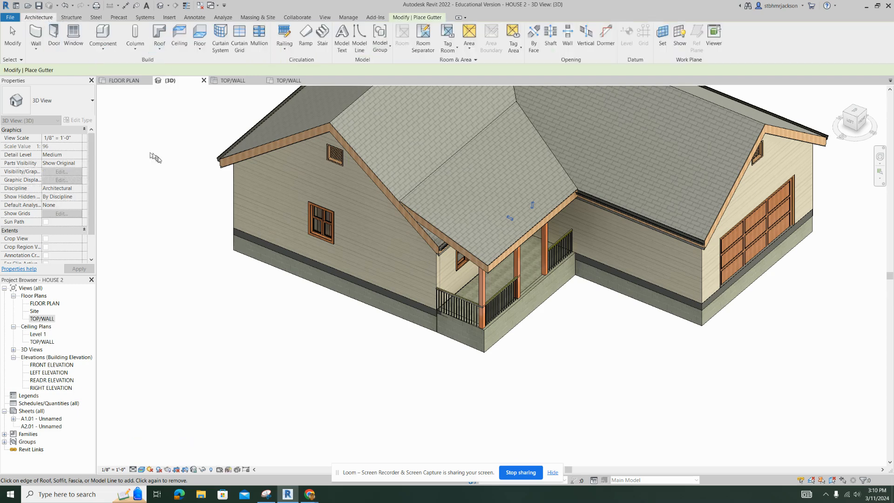
left_click(520, 240)
middle_click_drag(594, 306, 504, 181, "shift")
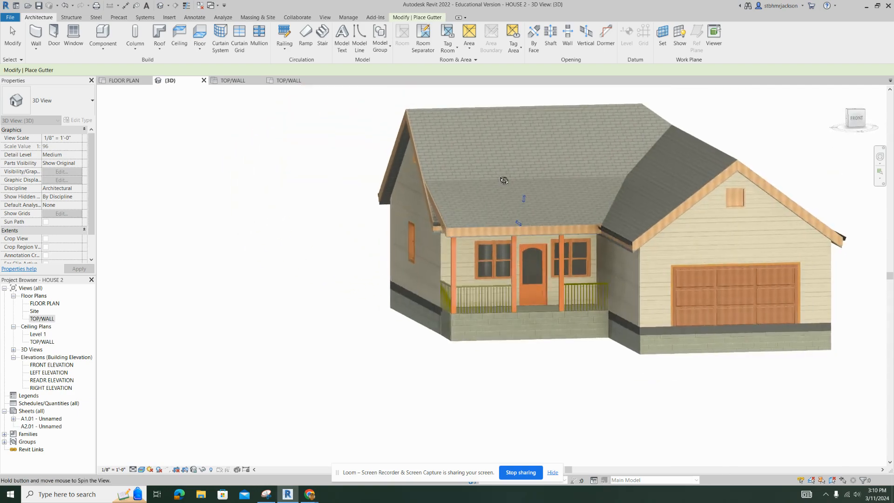
middle_click_drag(621, 368, 315, 391, "shift")
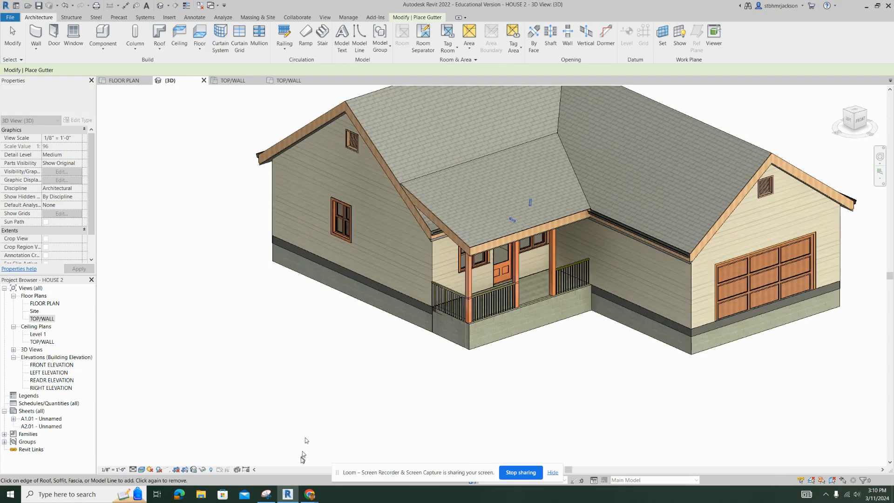